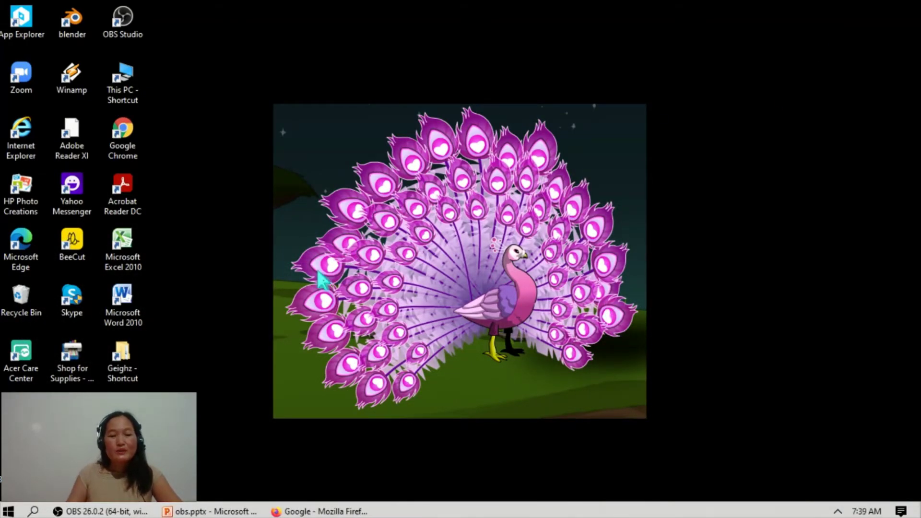
Search Google for obsproject.com in Firefox and open the OBS Project home page
left_click(295, 511)
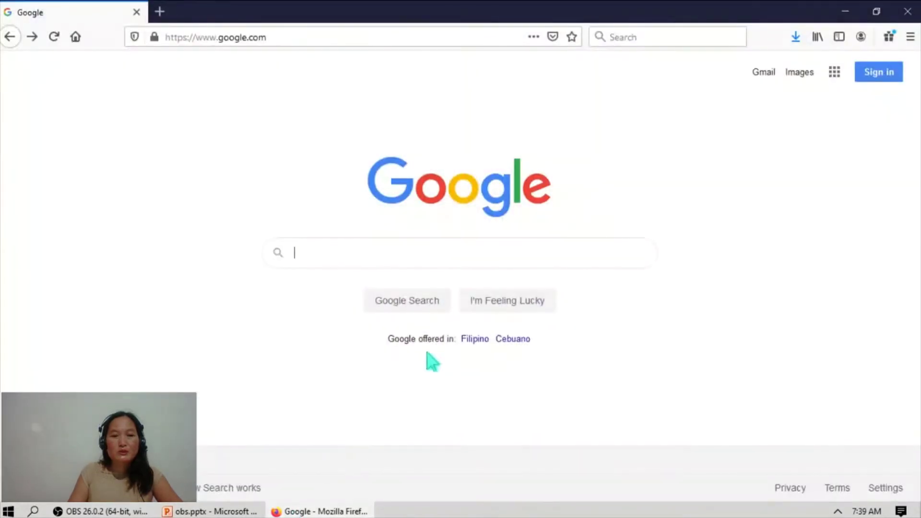
left_click(445, 255)
type("o")
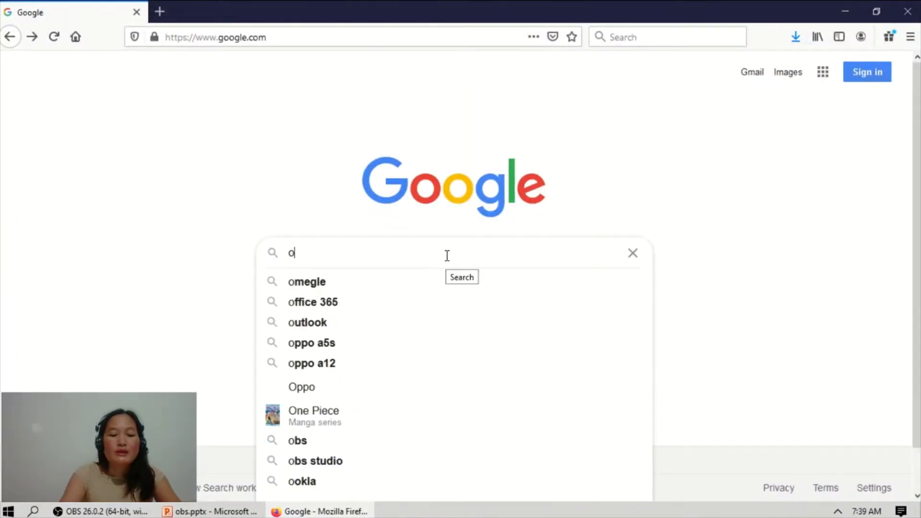
type("bspro")
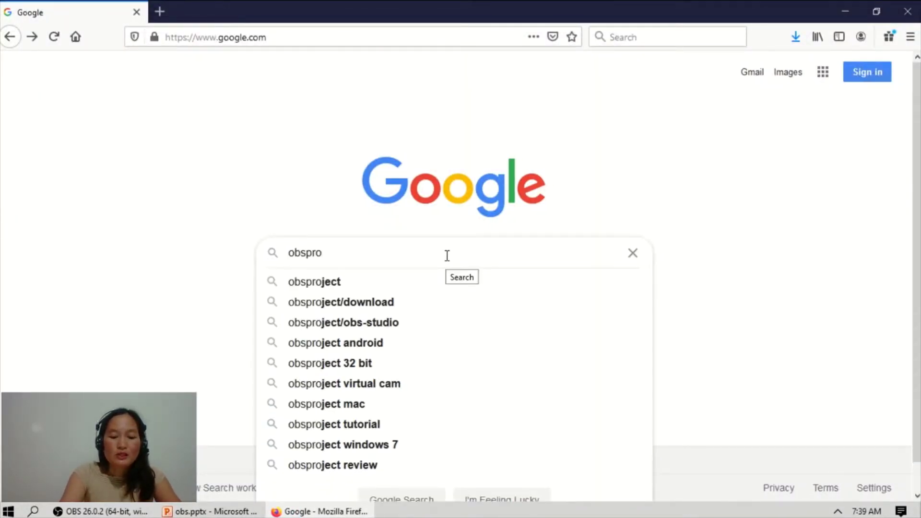
type("ject.com")
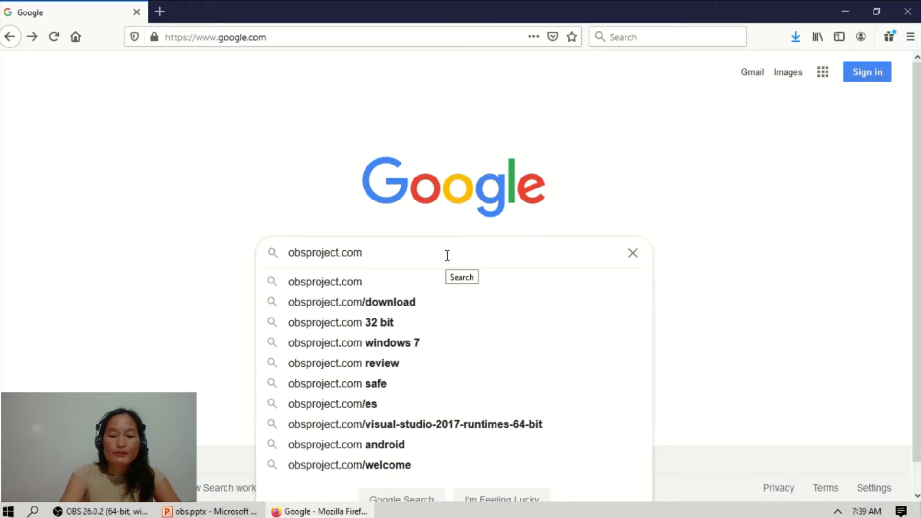
key("Return")
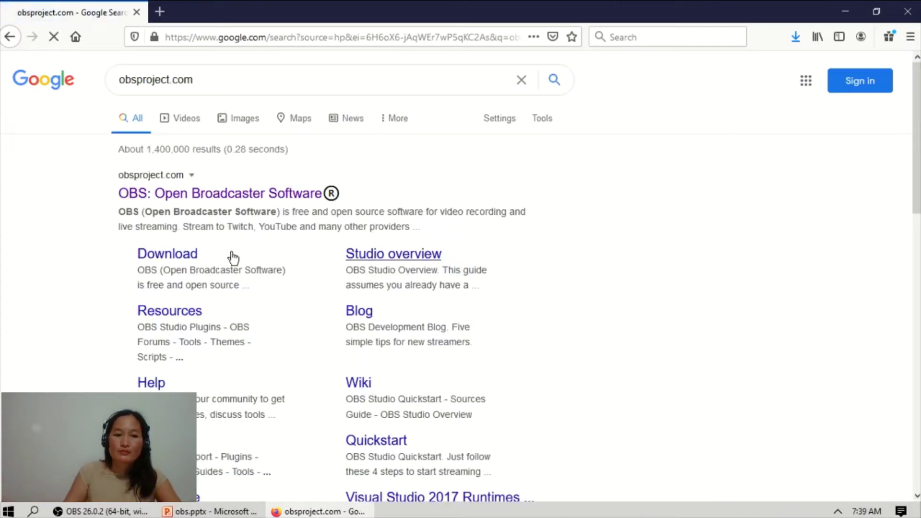
left_click(286, 192)
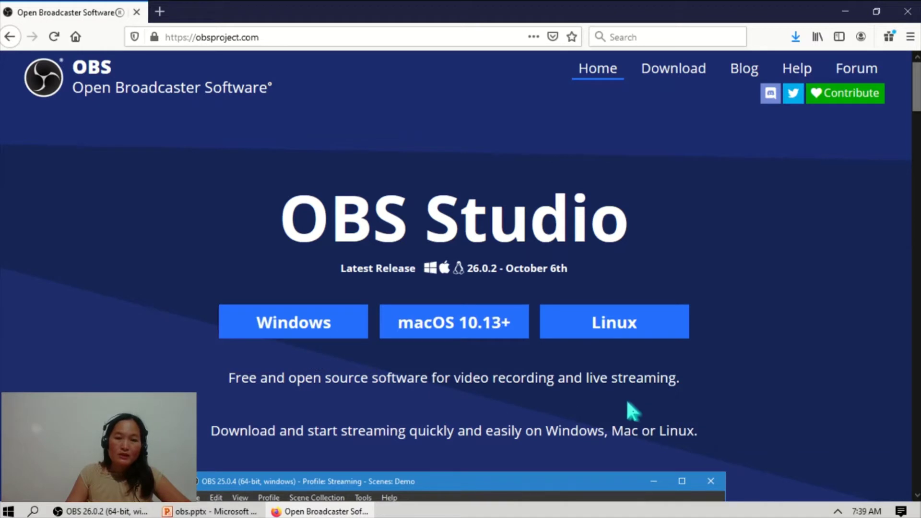
Start the Windows download of OBS Studio 26.0.2 from obsproject.com
scroll(597, 400, "down", 1)
scroll(596, 400, "up", 1)
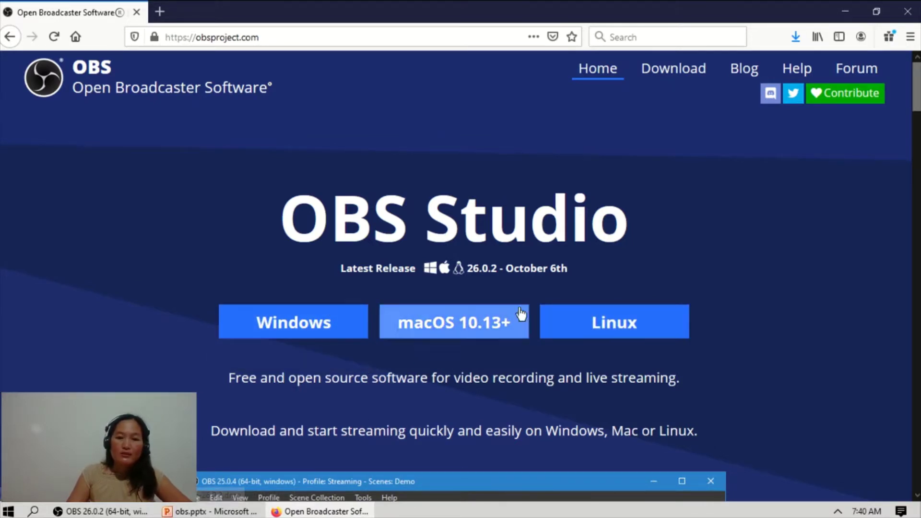
scroll(657, 334, "down", 3)
scroll(359, 372, "up", 3)
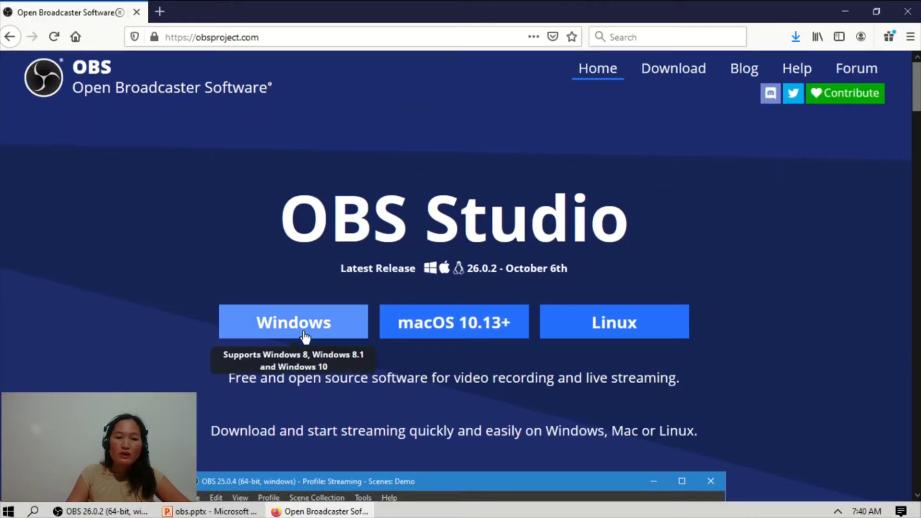
left_click(318, 322)
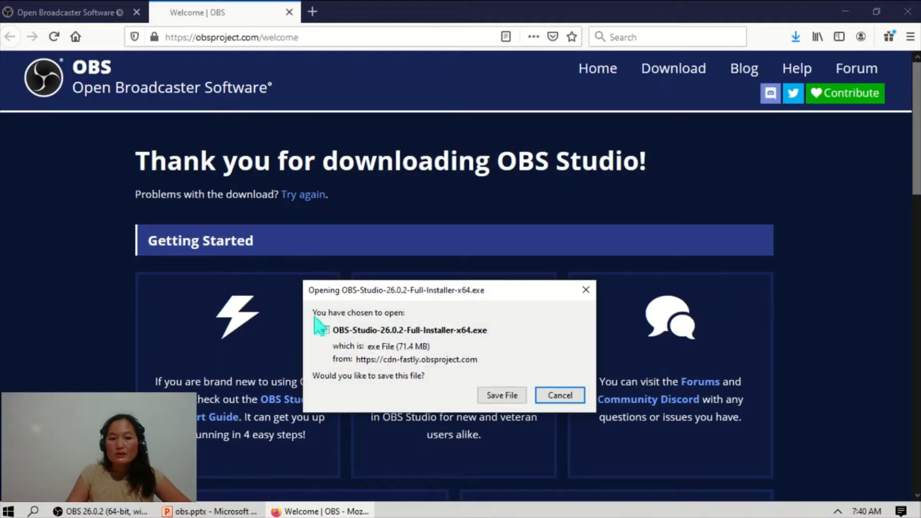
Save OBS-Studio-26.0.2-Full-Installer-x64.exe, return to the home page tab, and minimize Firefox
left_click(506, 396)
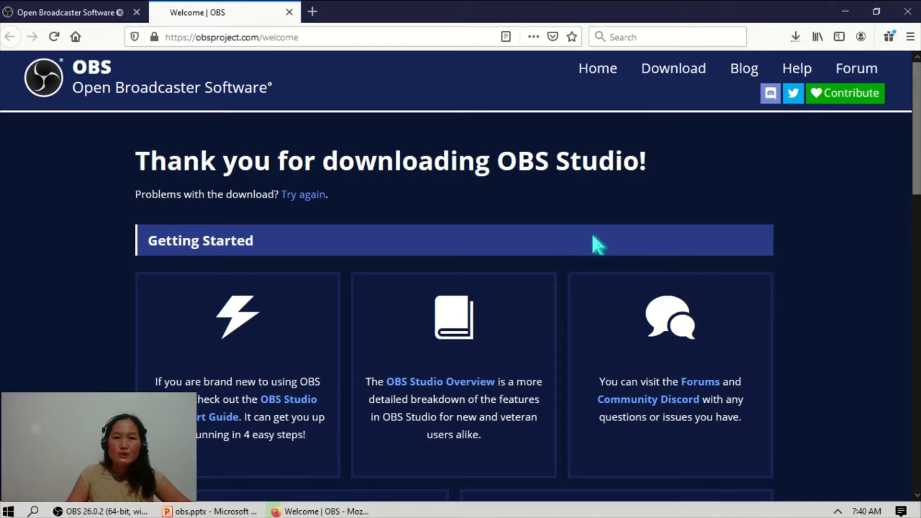
left_click(89, 13)
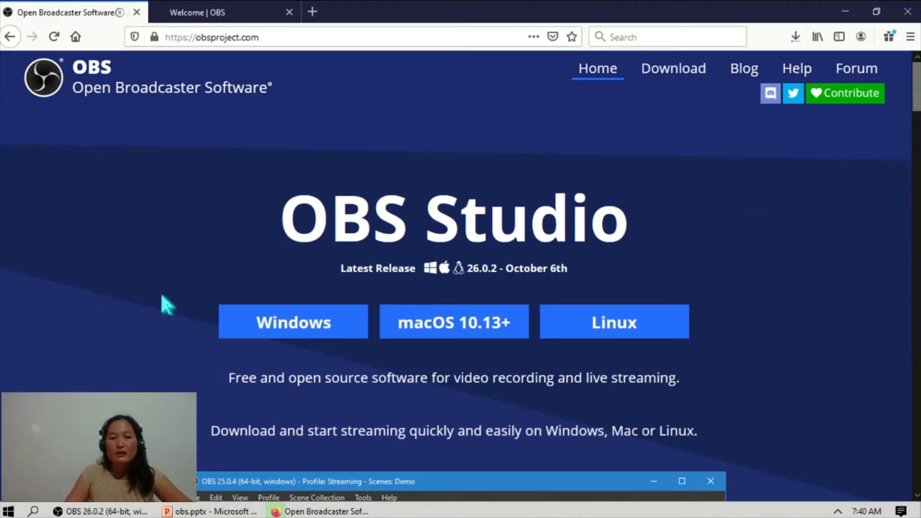
left_click(844, 11)
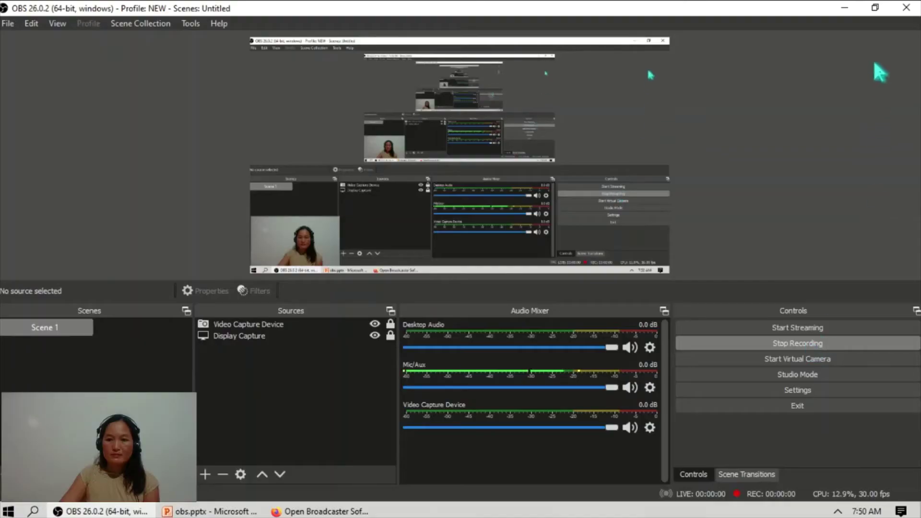
Minimize OBS and show slide 2 of obs.pptx, the OBS source types list
left_click(849, 10)
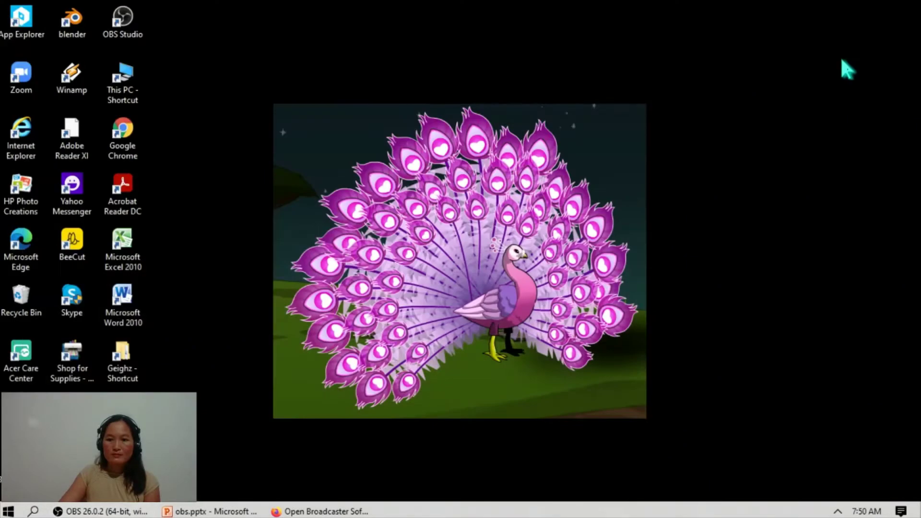
left_click(190, 511)
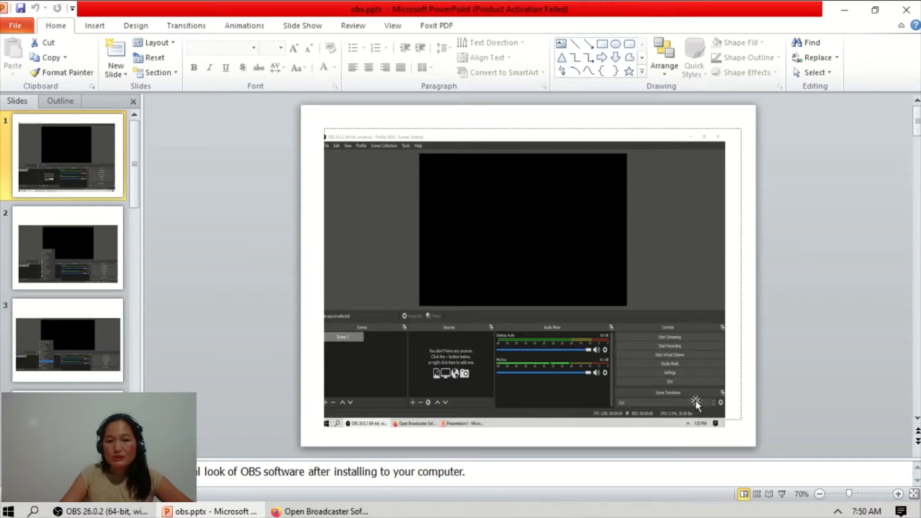
left_click(61, 254)
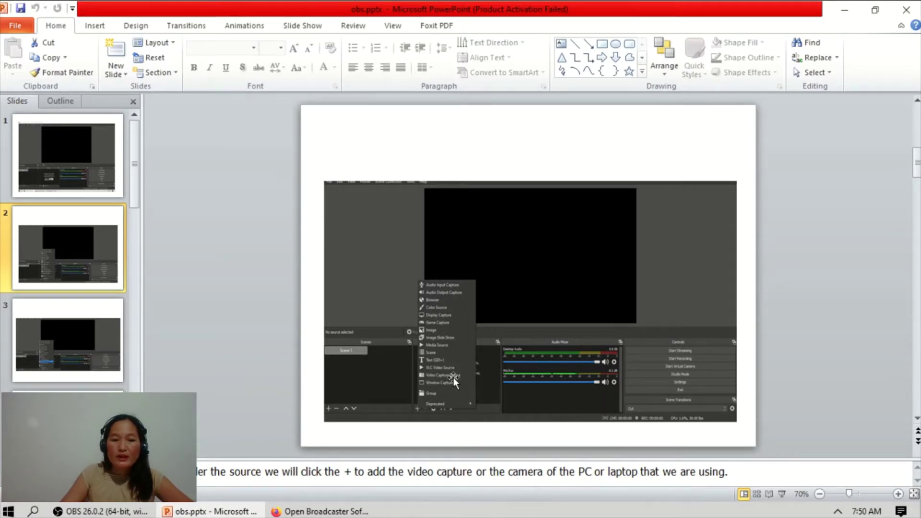
Page through obs.pptx slides 3 and 4 to slide 5 on webcam properties
left_click(46, 355)
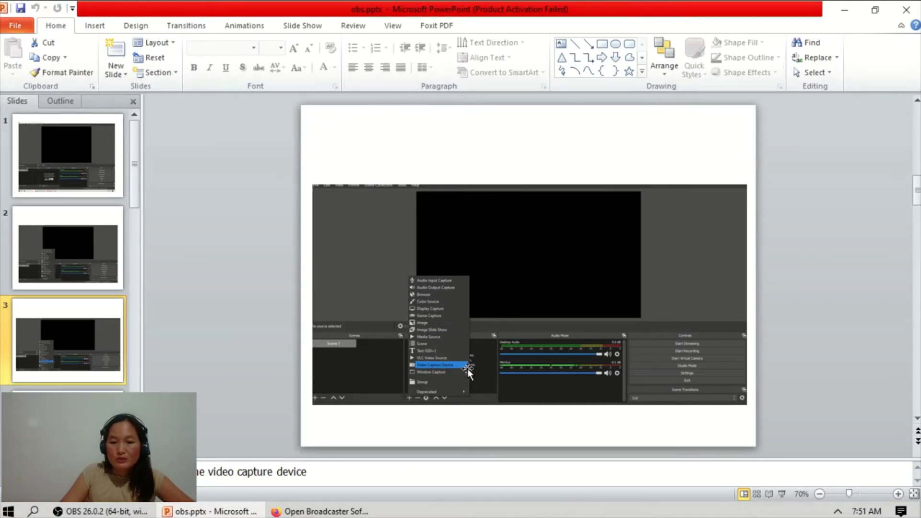
key("Down")
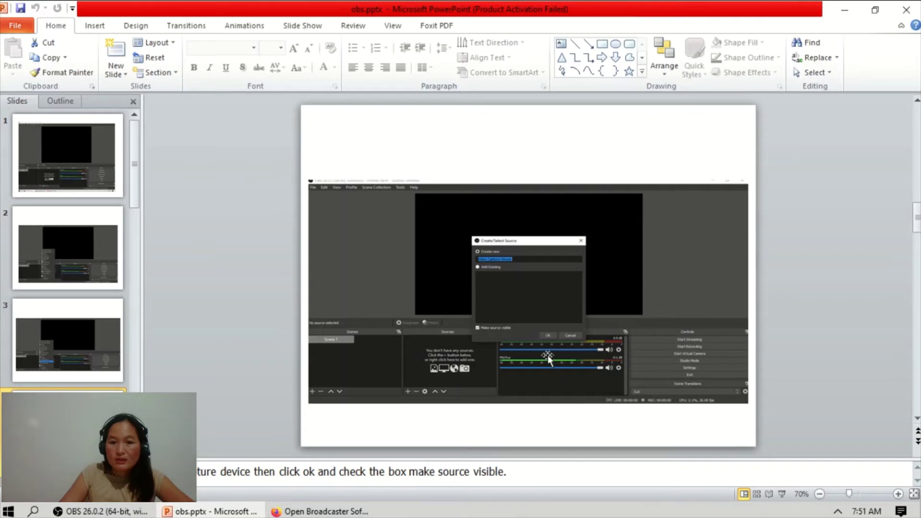
scroll(67, 408, "down", 2)
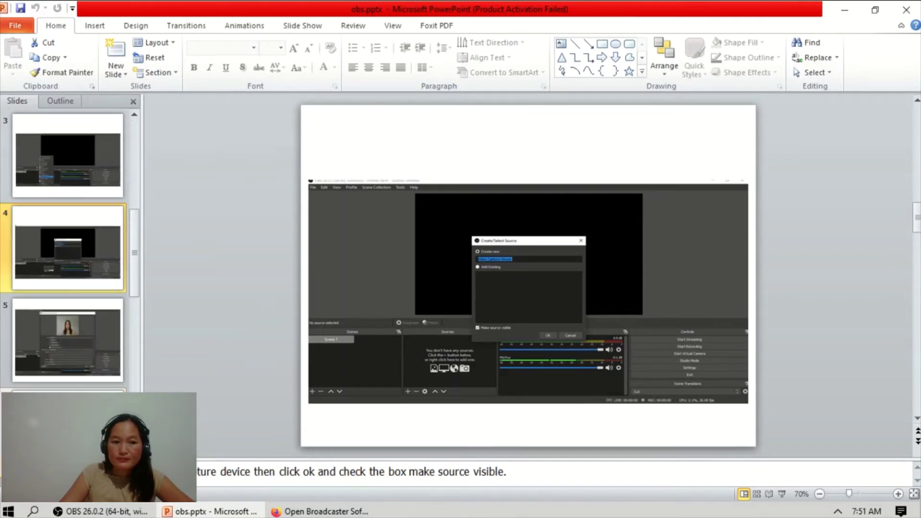
left_click(81, 341)
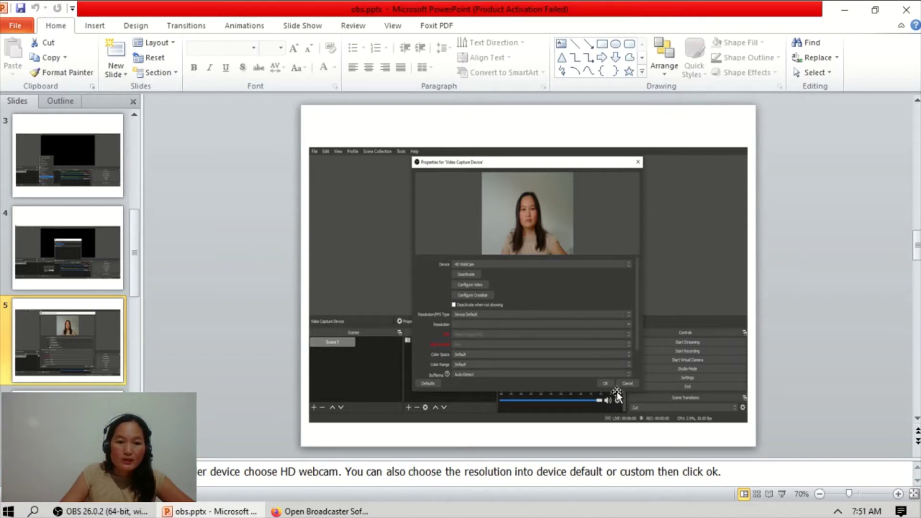
Step through obs.pptx slides 6 to 10, then switch back to OBS Studio
key("Down")
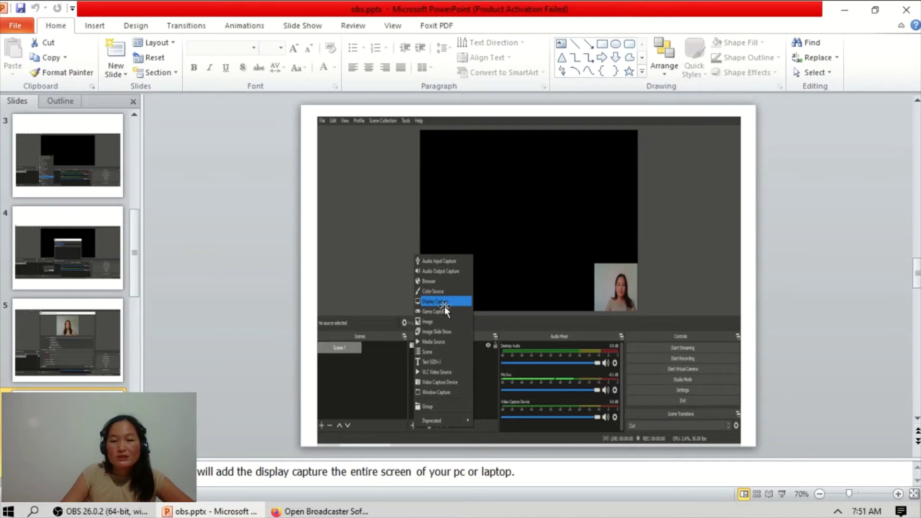
left_click(221, 458)
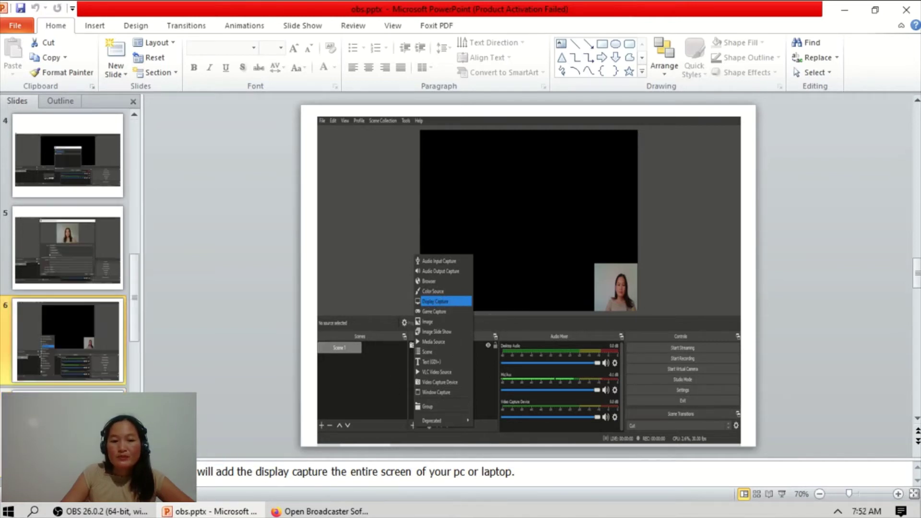
key("Page_Down")
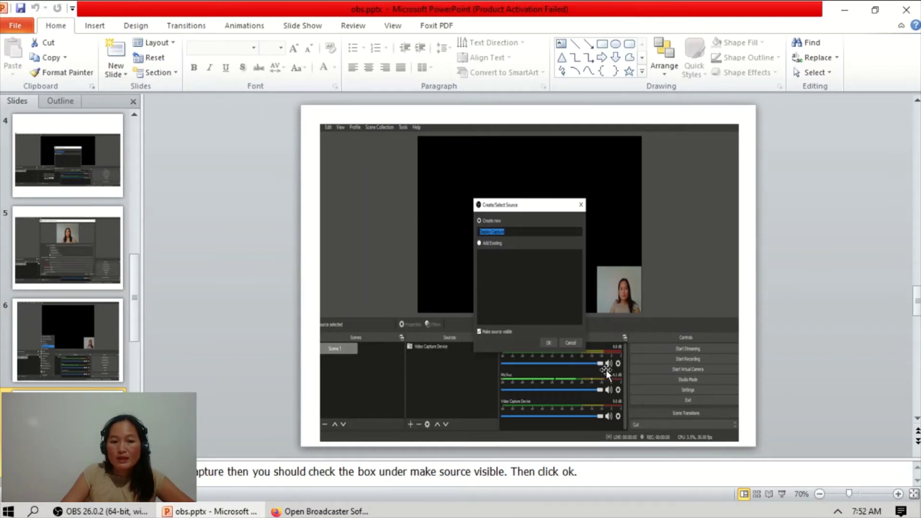
scroll(212, 407, "down", 1)
scroll(212, 407, "down", 1)
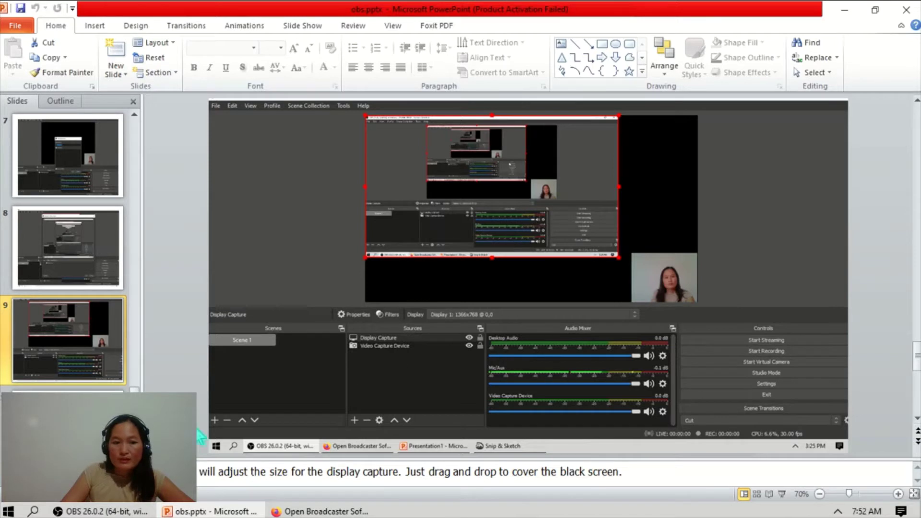
left_click(68, 422)
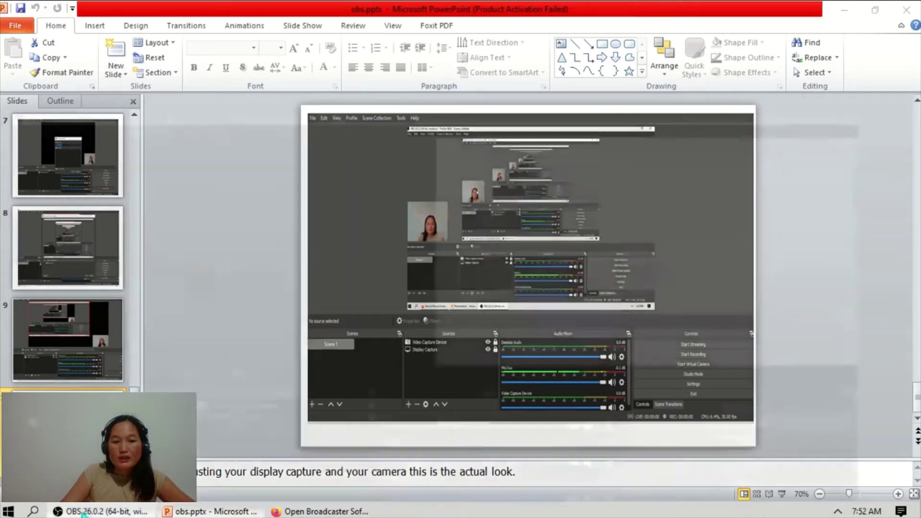
left_click(101, 511)
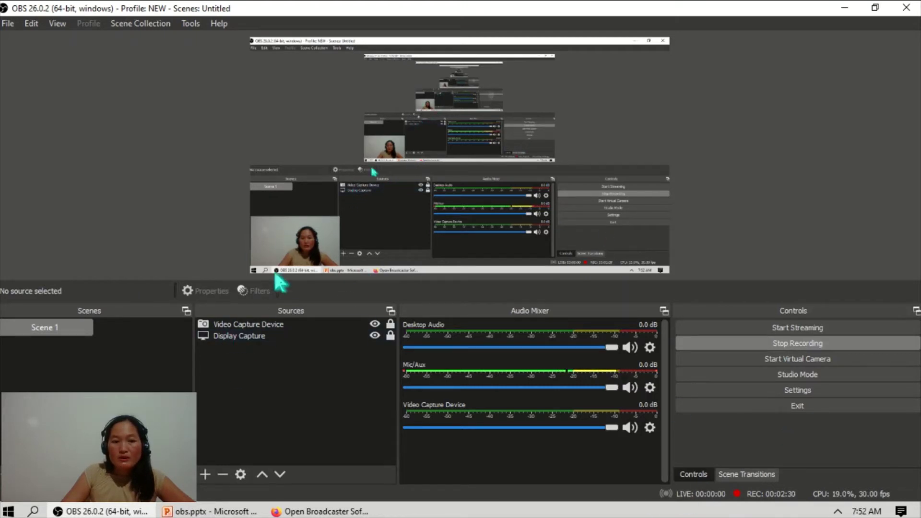
Glance at Display Capture's properties unchanged, then open the Video Capture Device properties
double_click(239, 336)
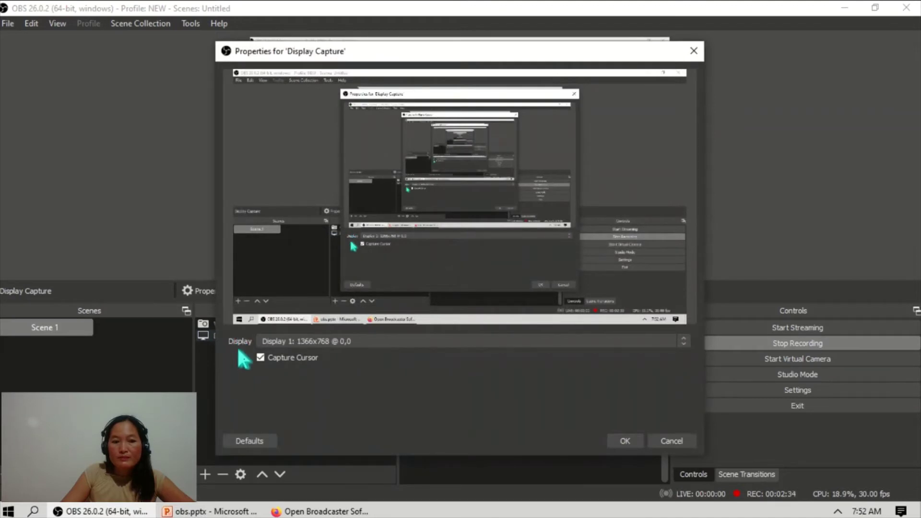
left_click(671, 441)
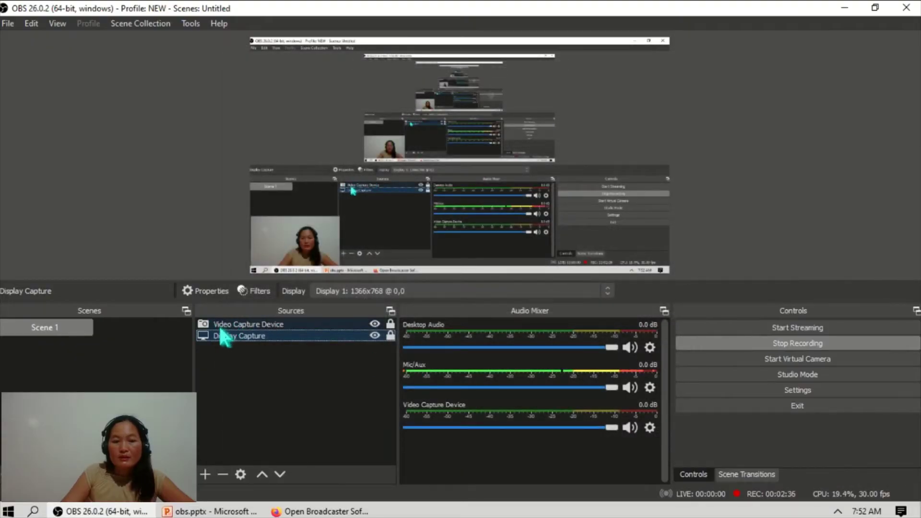
left_click(261, 324)
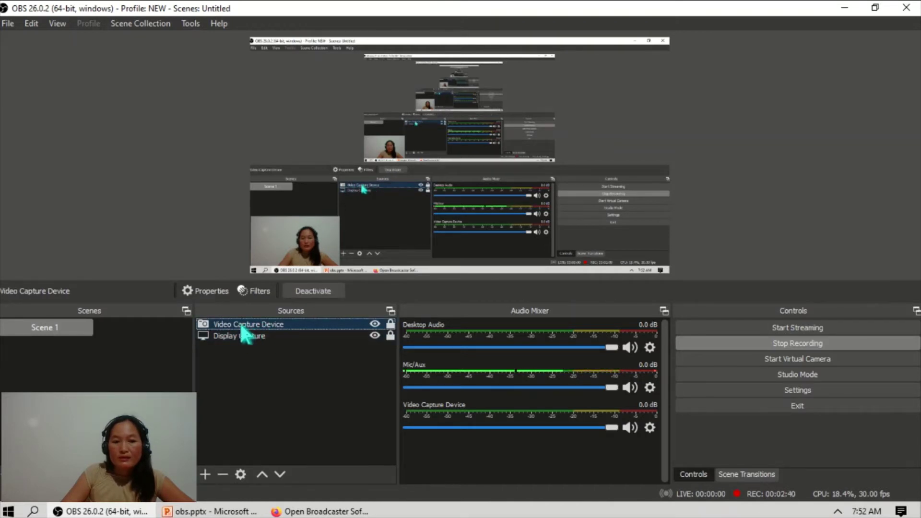
double_click(243, 325)
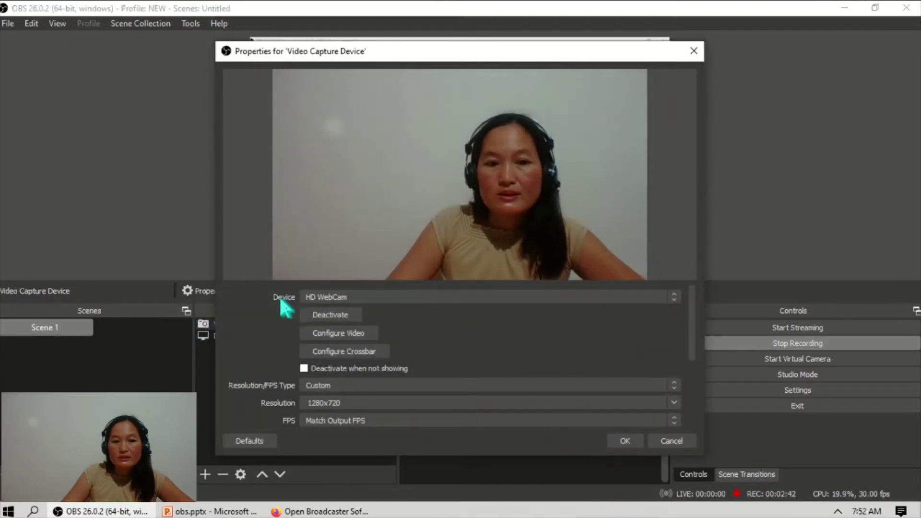
Keep HD WebCam as the device with Device Default resolution/FPS and apply
left_click(675, 299)
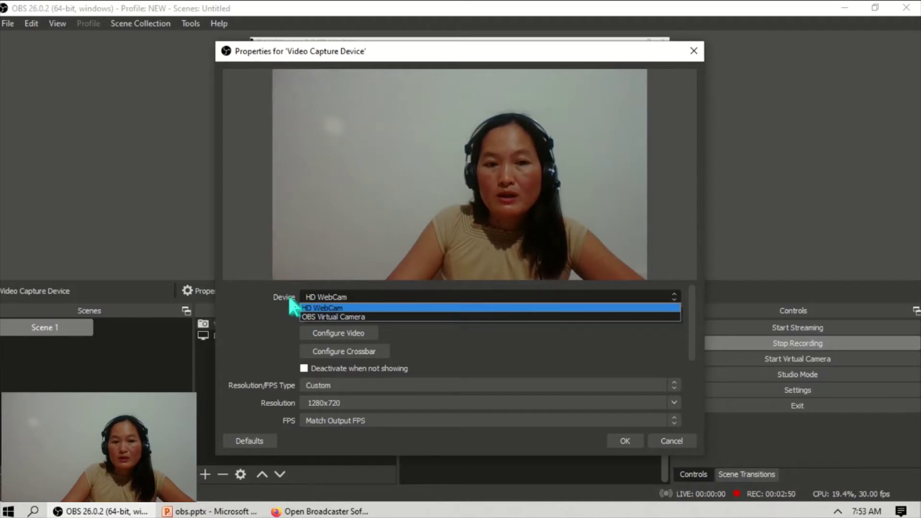
left_click(335, 307)
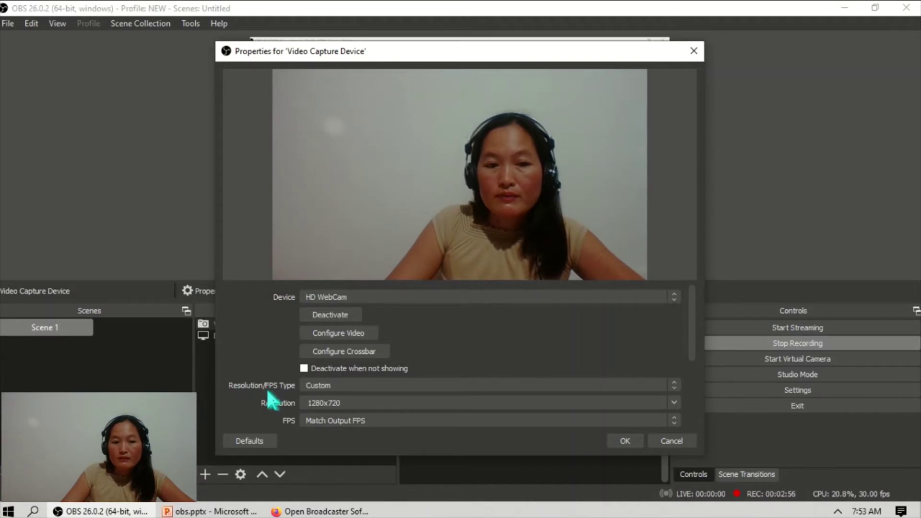
left_click(674, 387)
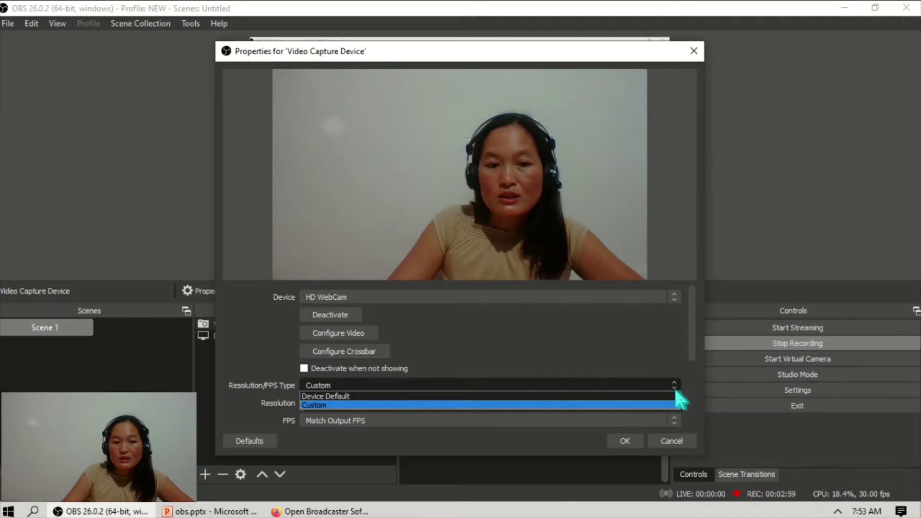
left_click(320, 397)
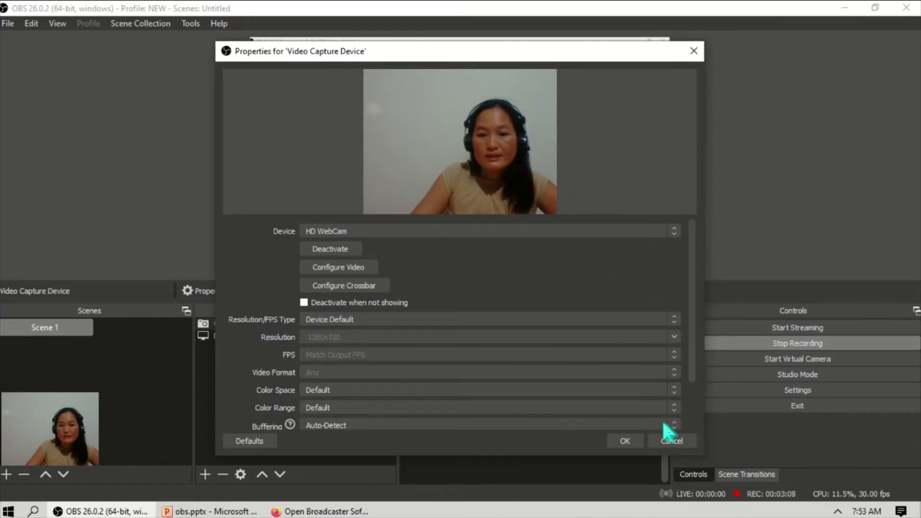
left_click(634, 442)
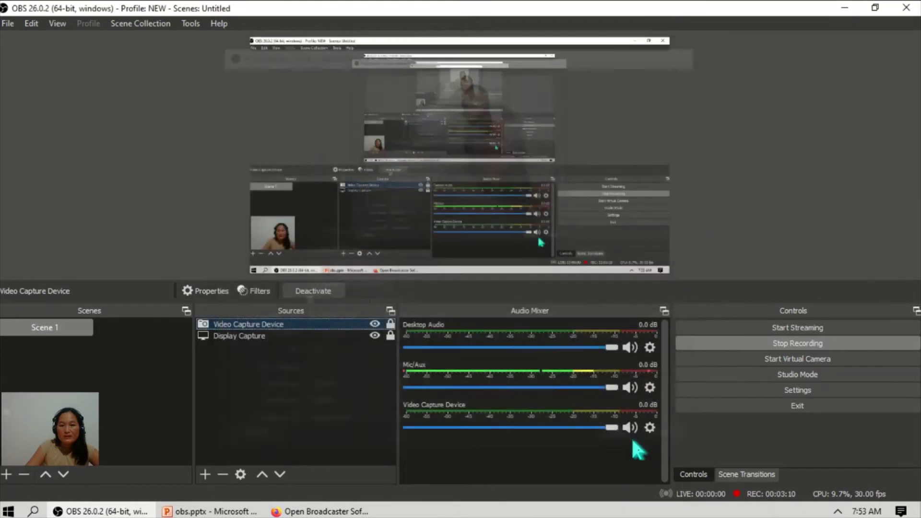
Reopen the webcam properties and set a Custom resolution/FPS type at 1280x720
right_click(286, 333)
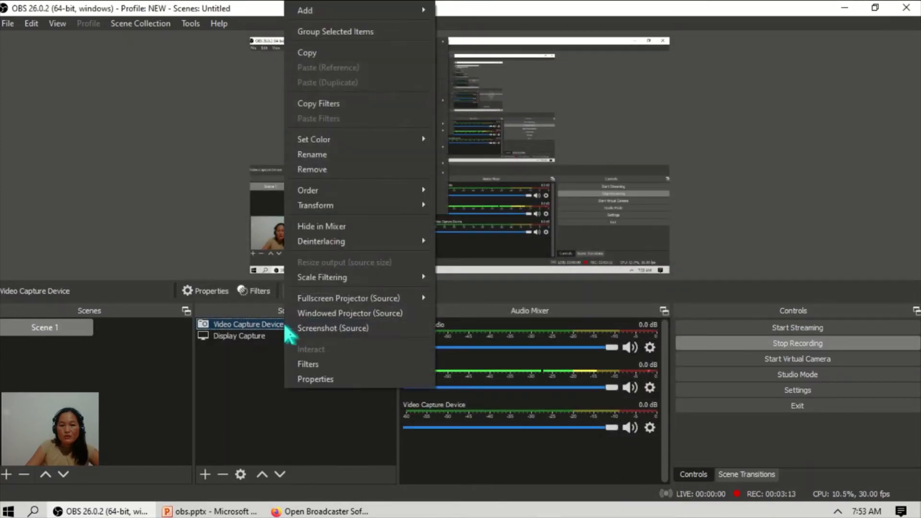
left_click(308, 380)
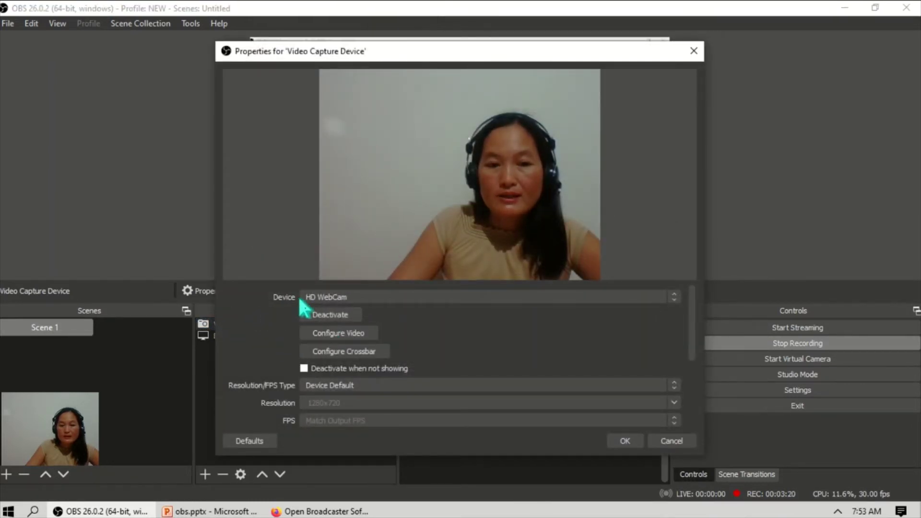
left_click(673, 385)
left_click(350, 405)
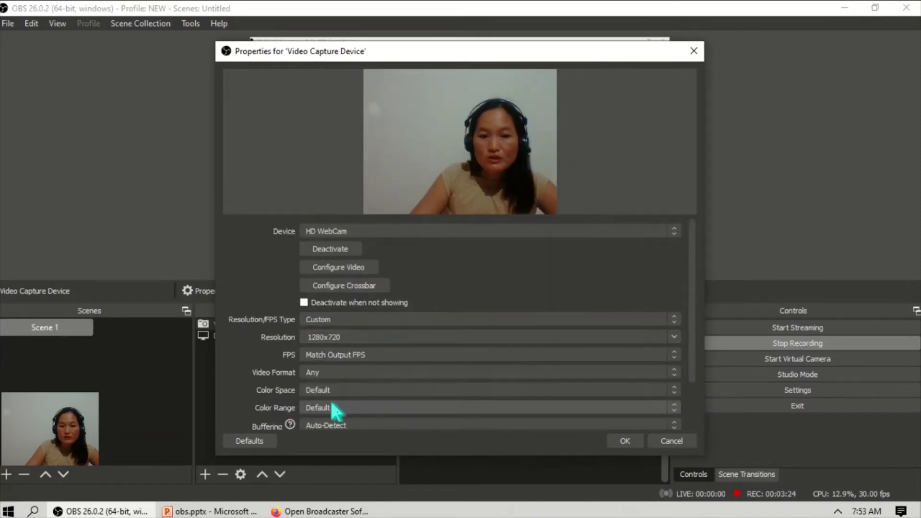
left_click(673, 337)
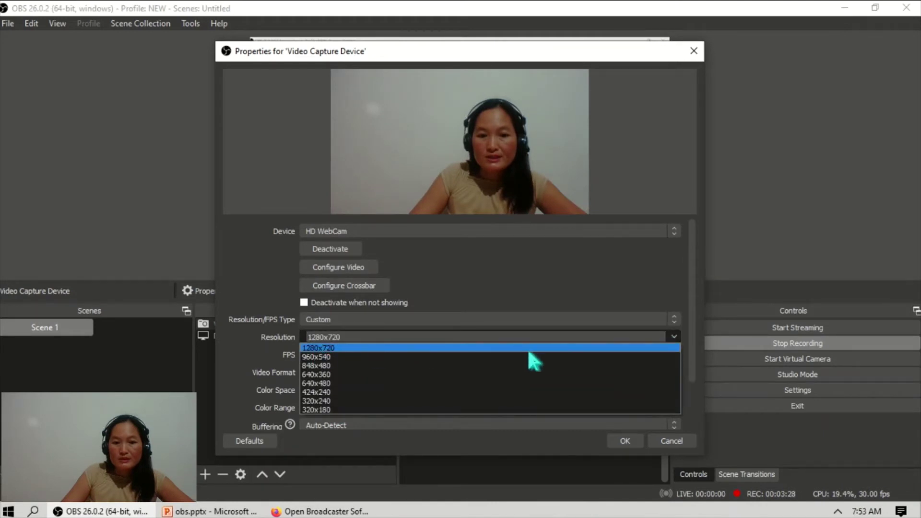
left_click(665, 348)
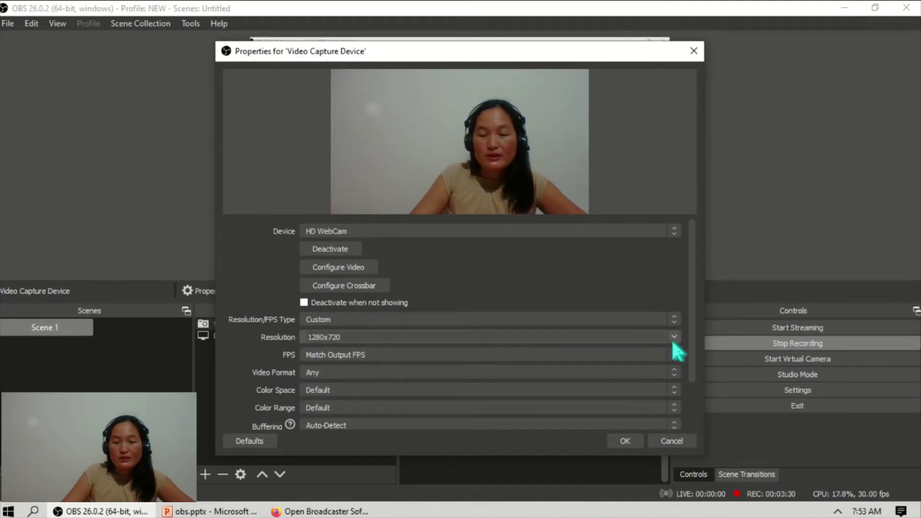
left_click(628, 441)
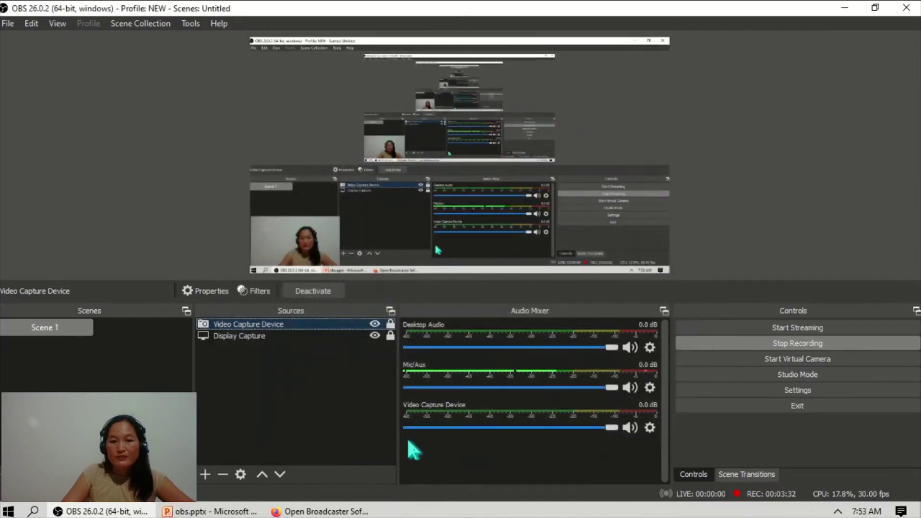
double_click(240, 337)
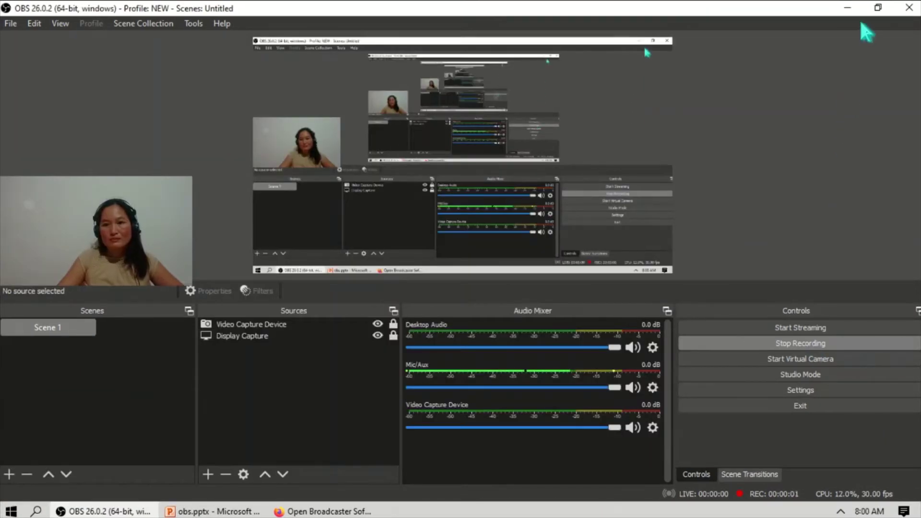
left_click(854, 8)
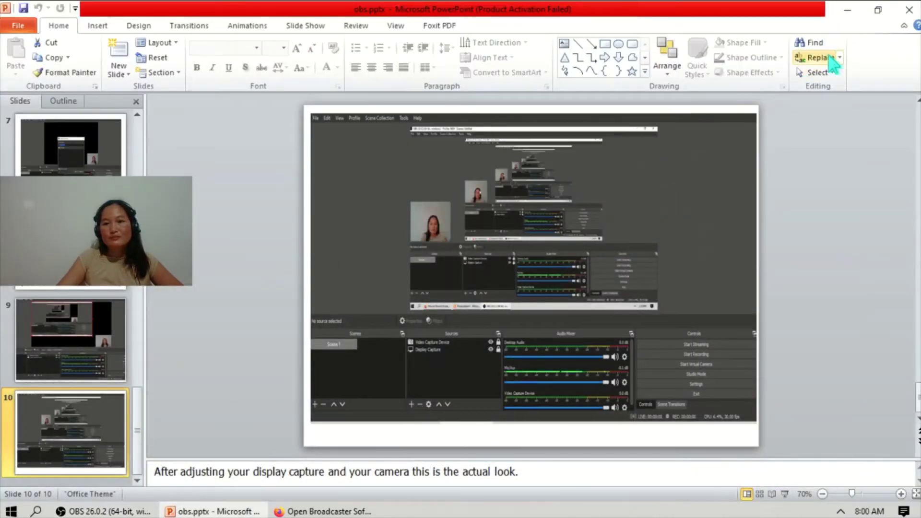
left_click(851, 8)
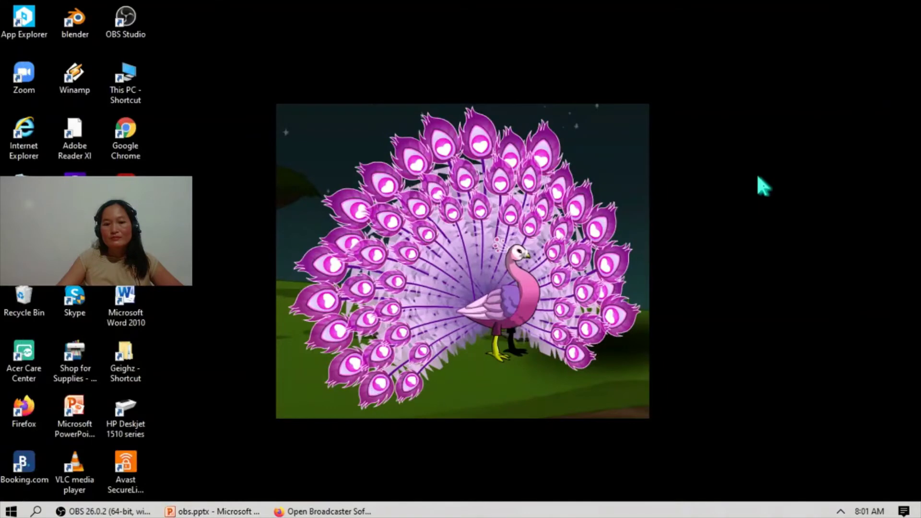
left_click(103, 512)
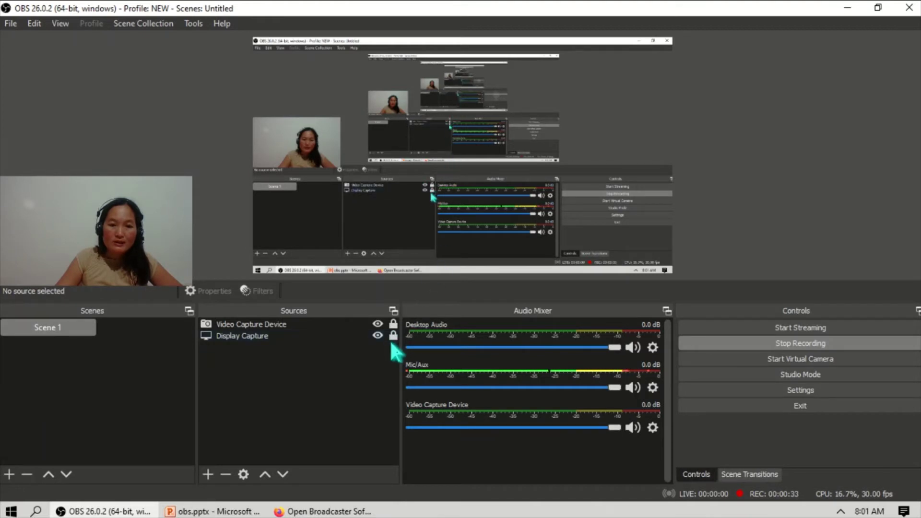
Nudge Display Capture slightly higher in the preview and lock it in the Sources list
left_click(407, 212)
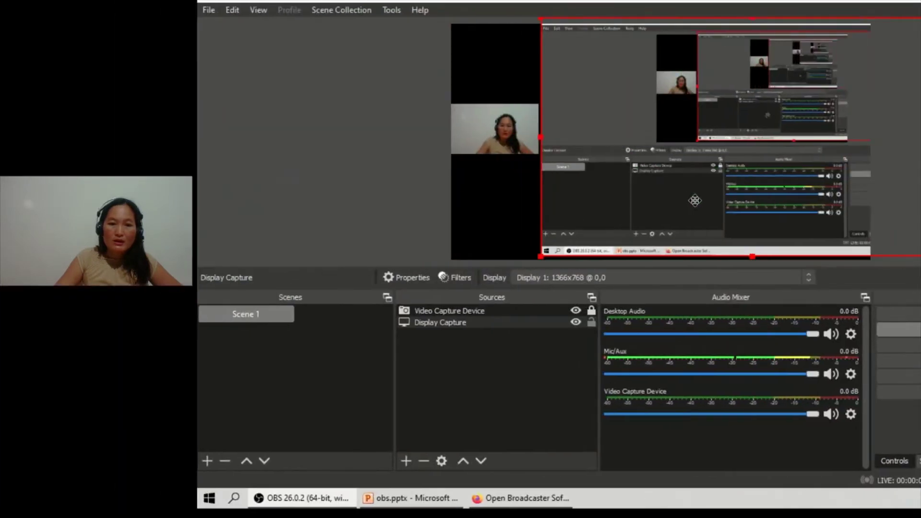
left_click_drag(406, 218, 416, 204)
mouse_move(434, 169)
left_mouse_down()
mouse_move(437, 147)
mouse_move(424, 159)
left_mouse_up()
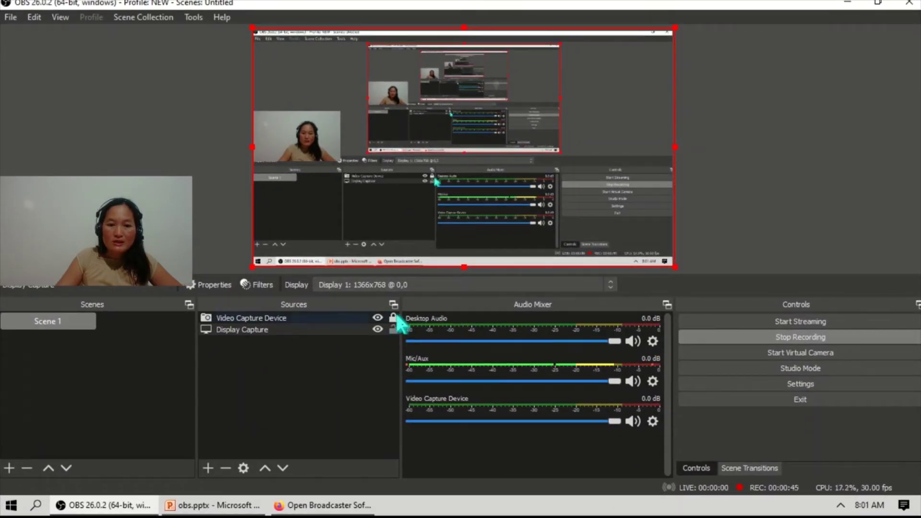
left_click(393, 329)
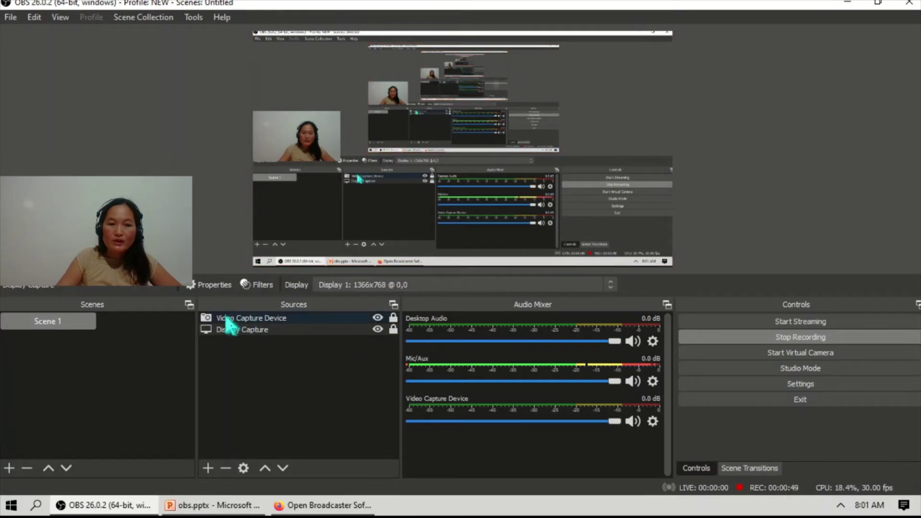
left_click(328, 329)
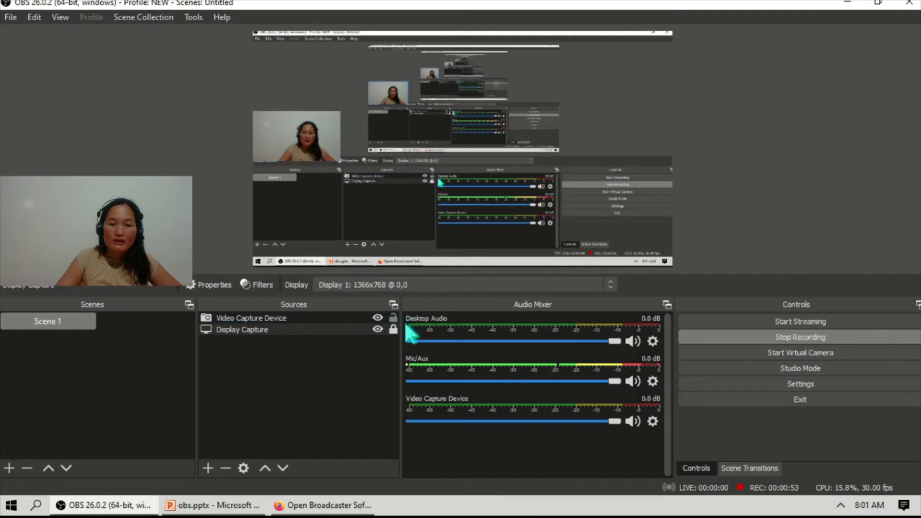
left_click(313, 147)
Reposition and shrink the webcam image in the preview, then lock it
mouse_move(314, 149)
left_mouse_down()
mouse_move(396, 151)
mouse_move(328, 84)
mouse_move(315, 120)
mouse_move(544, 135)
mouse_move(609, 243)
mouse_move(638, 230)
mouse_move(307, 208)
mouse_move(312, 131)
left_mouse_up()
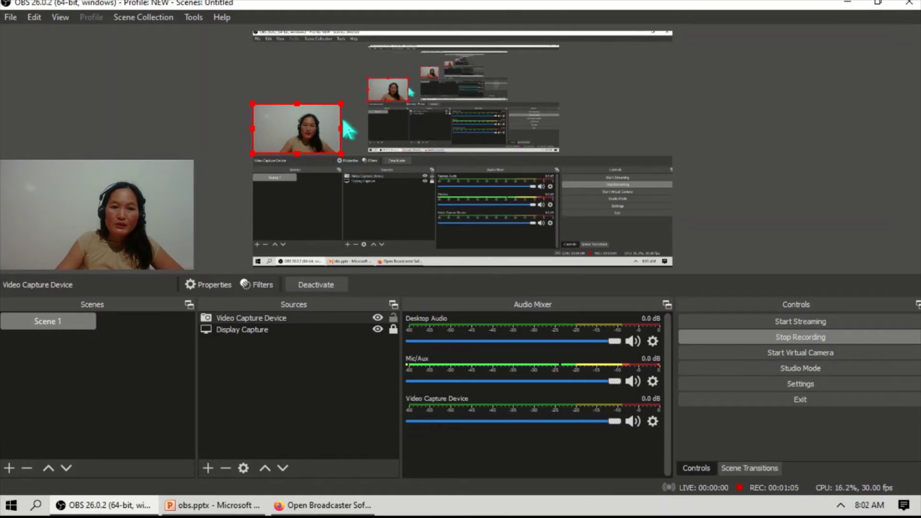
left_click_drag(342, 103, 302, 133)
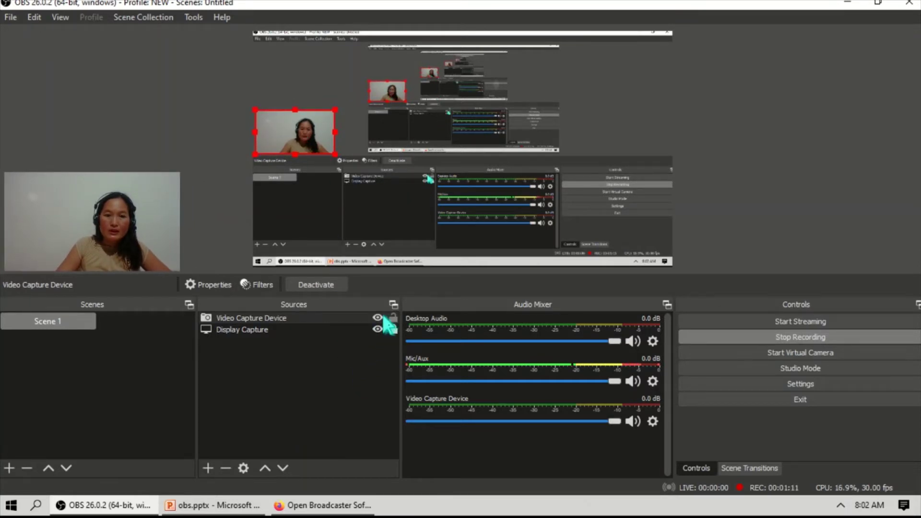
left_click(393, 317)
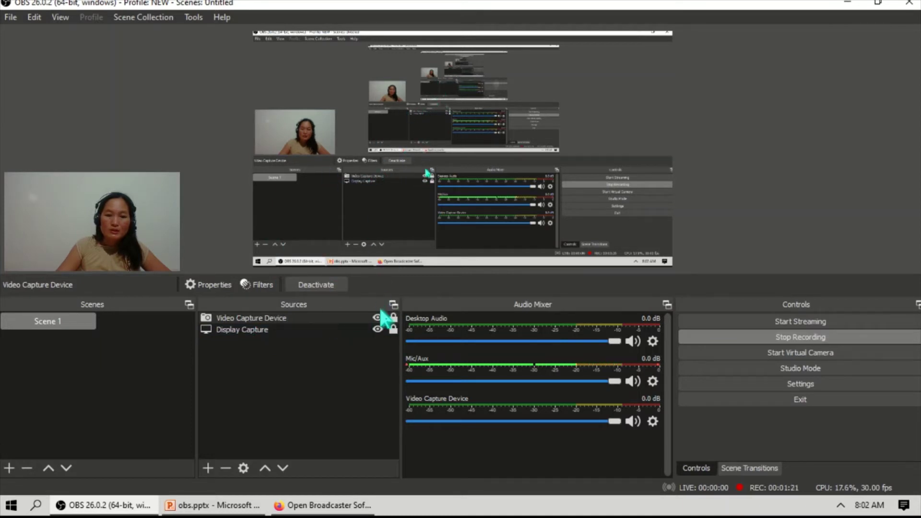
Toggle visibility of the webcam and Display Capture sources off and back on
left_click(378, 318)
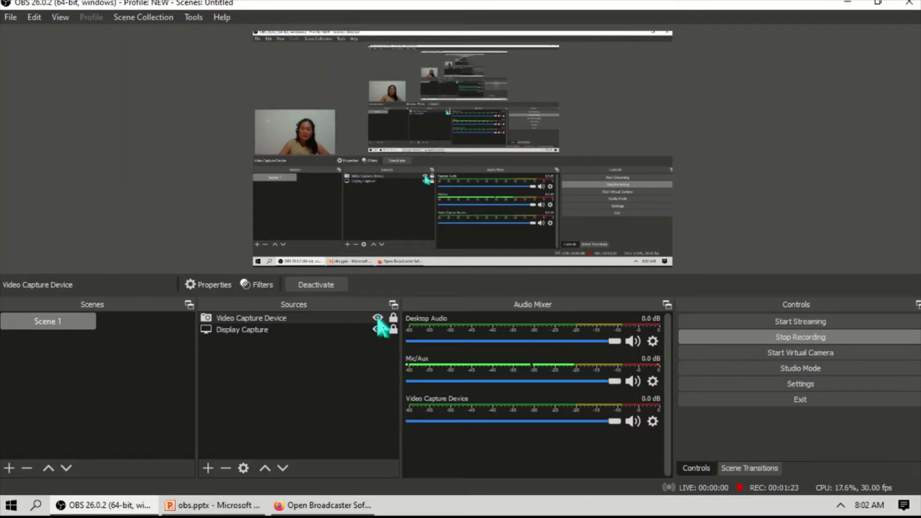
left_click(378, 318)
left_click(377, 329)
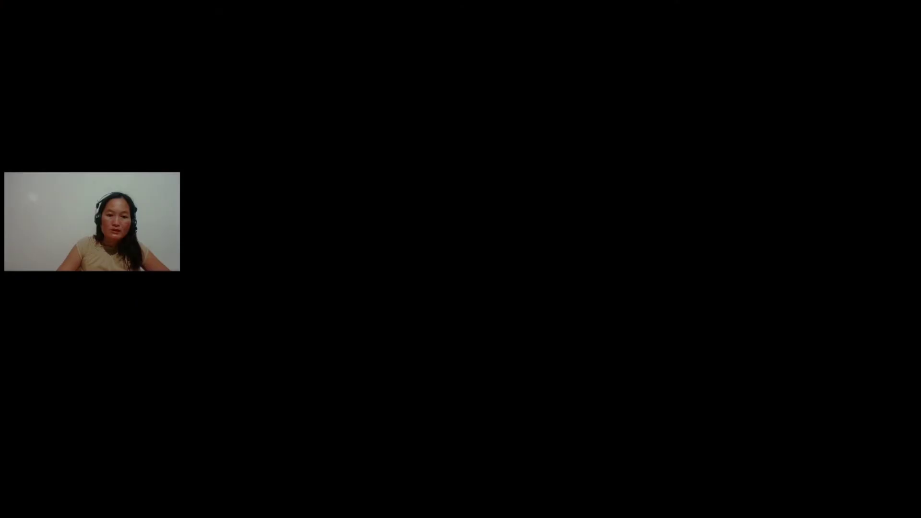
left_click(378, 329)
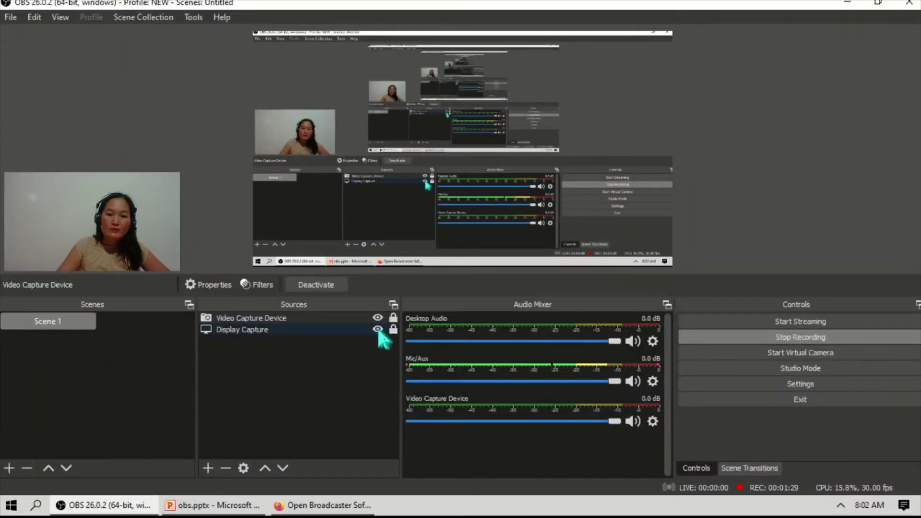
Hide the Display Capture source in Scene 1 and start a new recording
left_click(377, 329)
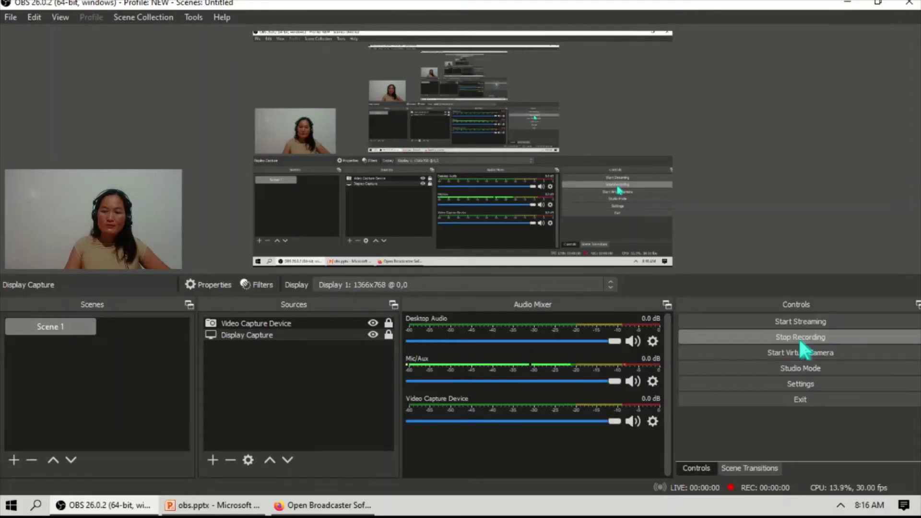
left_click(689, 338)
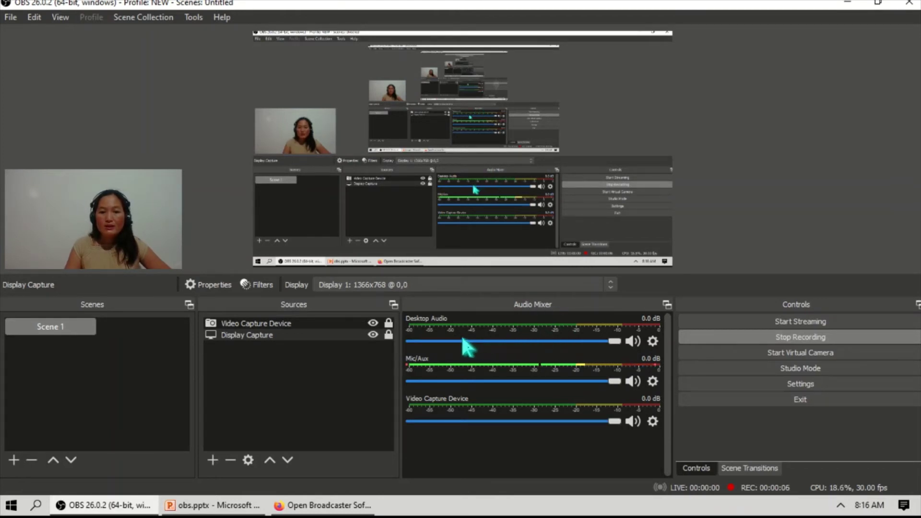
left_click(652, 341)
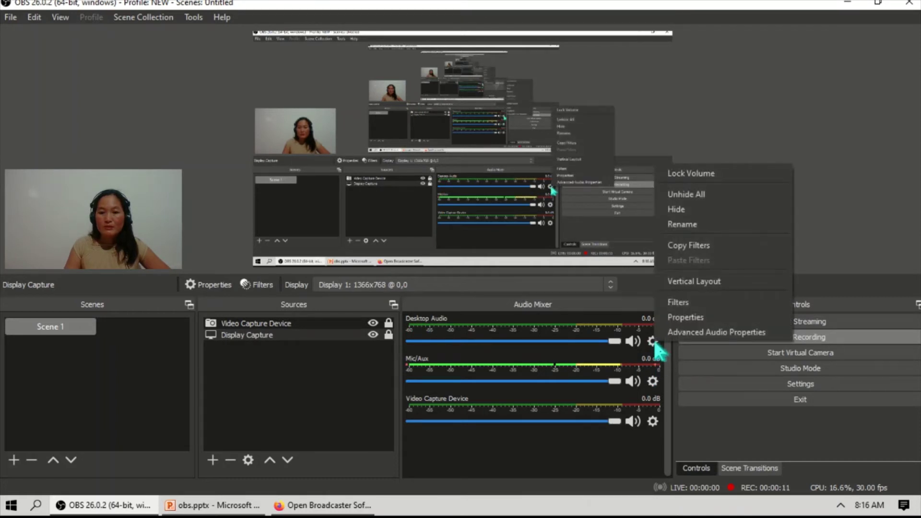
left_click(671, 318)
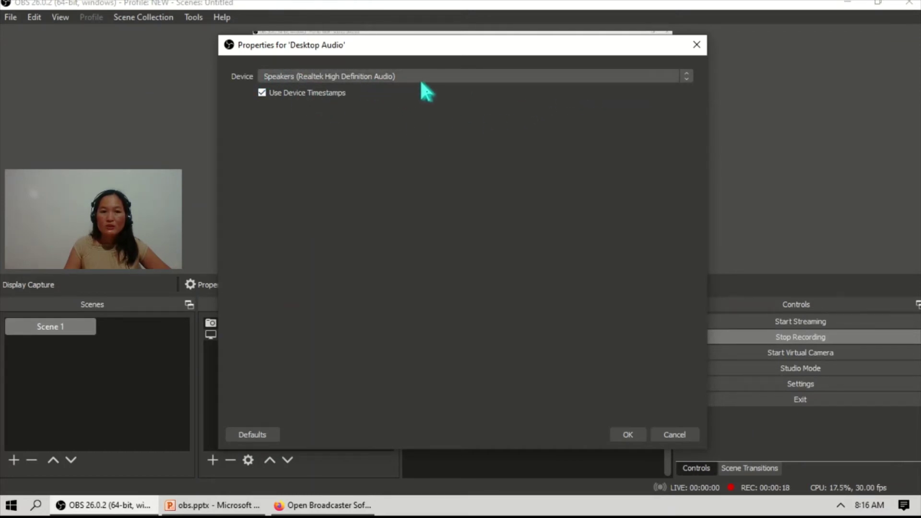
left_click(687, 76)
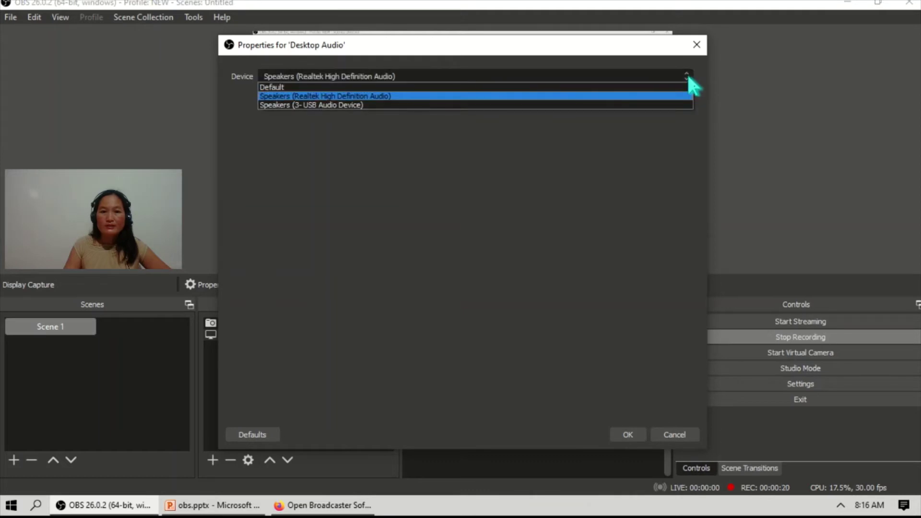
left_click(688, 77)
left_click(696, 44)
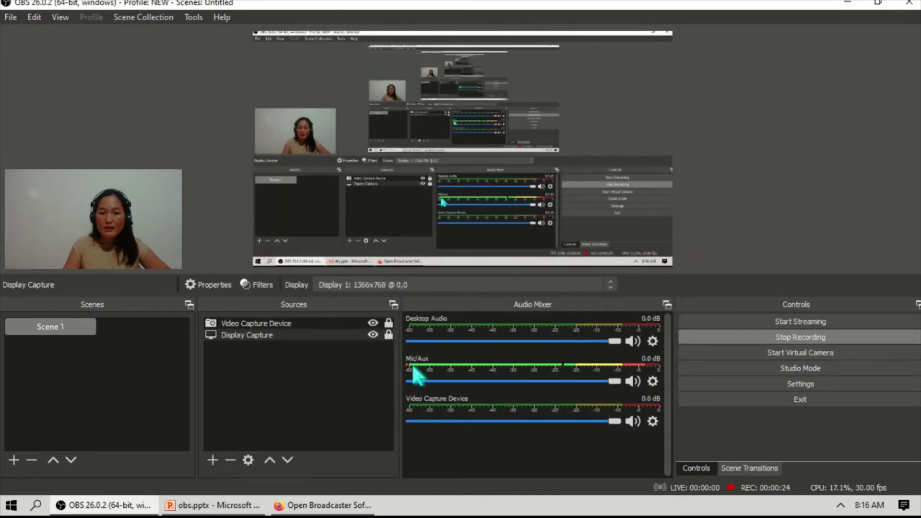
left_click(652, 381)
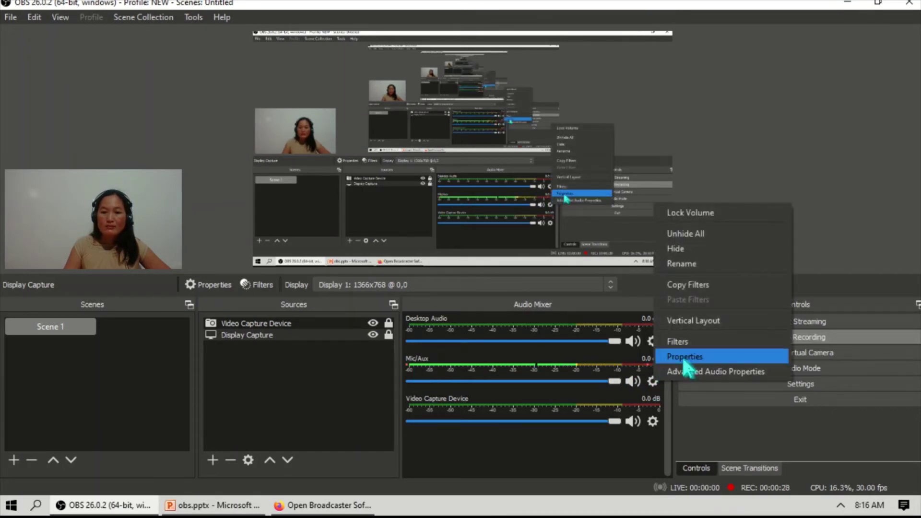
left_click(687, 353)
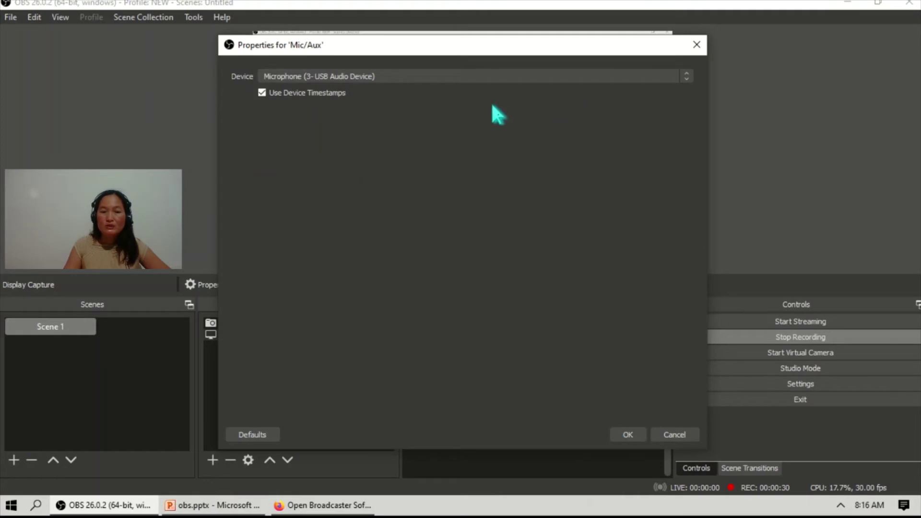
left_click(687, 76)
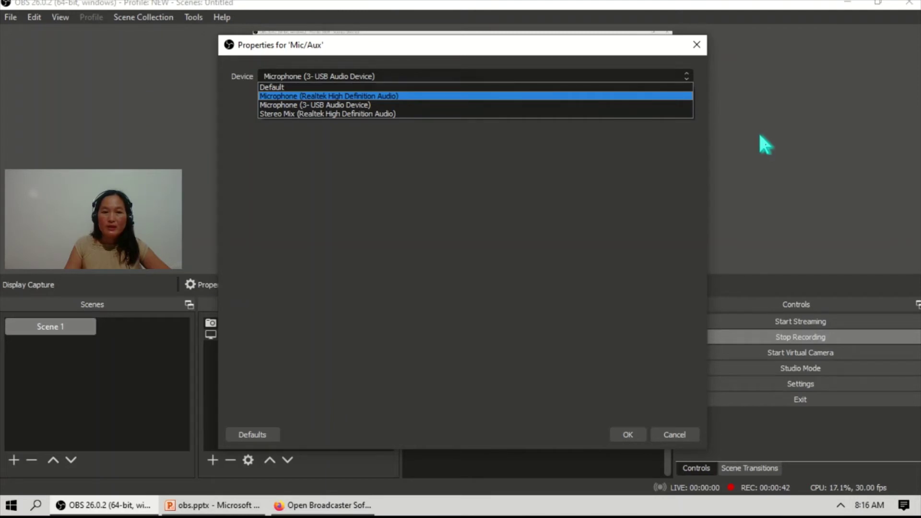
left_click(703, 48)
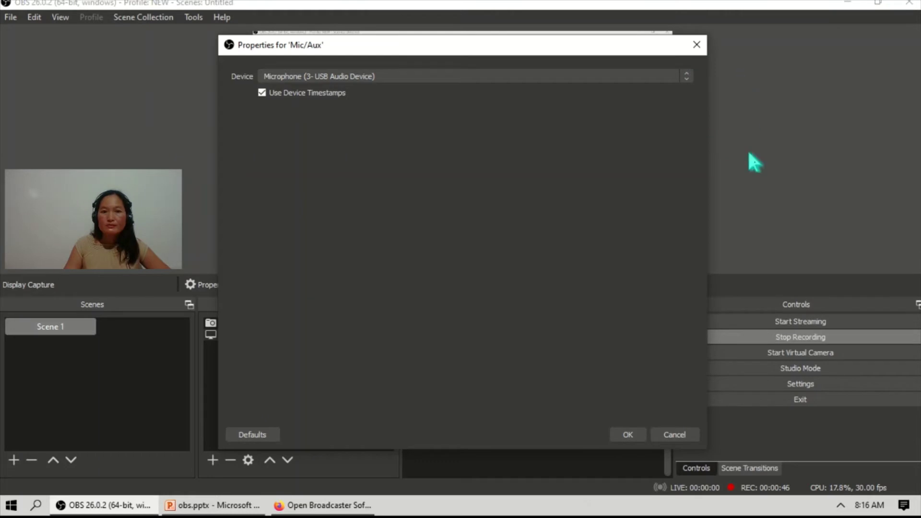
left_click(697, 45)
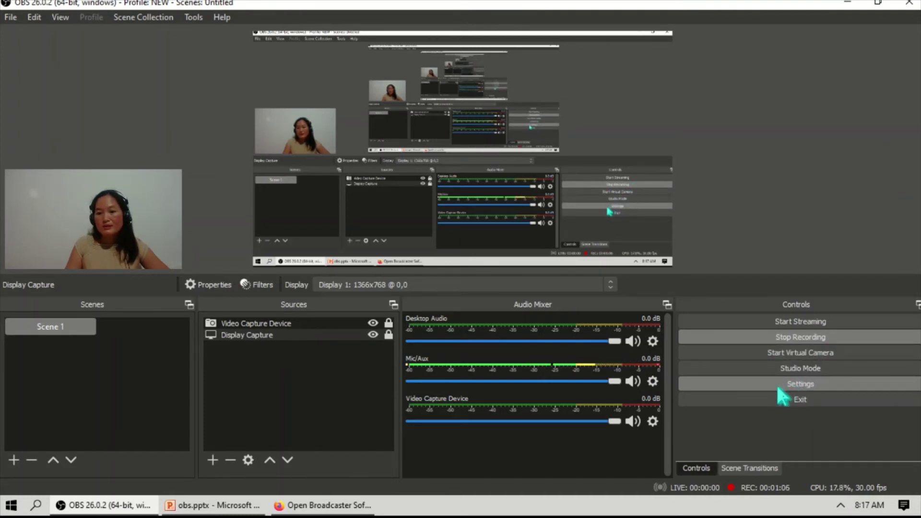
left_click(741, 387)
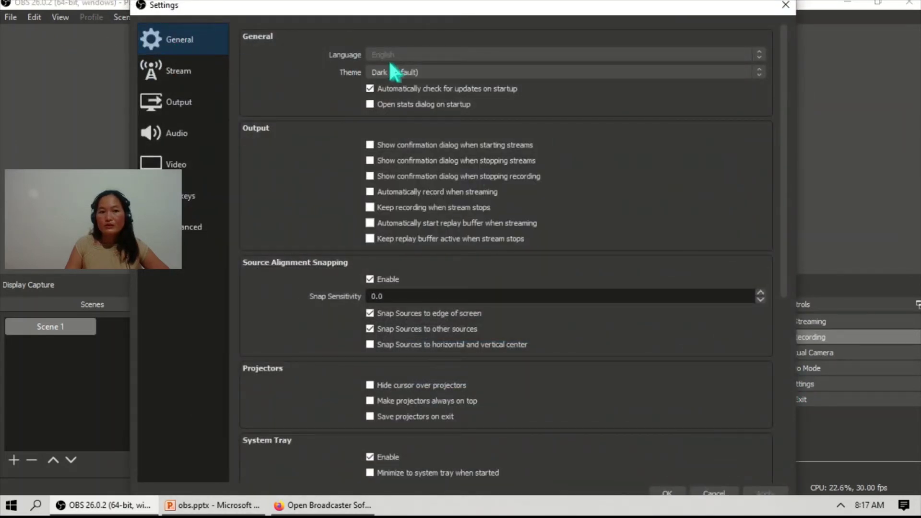
left_click(762, 72)
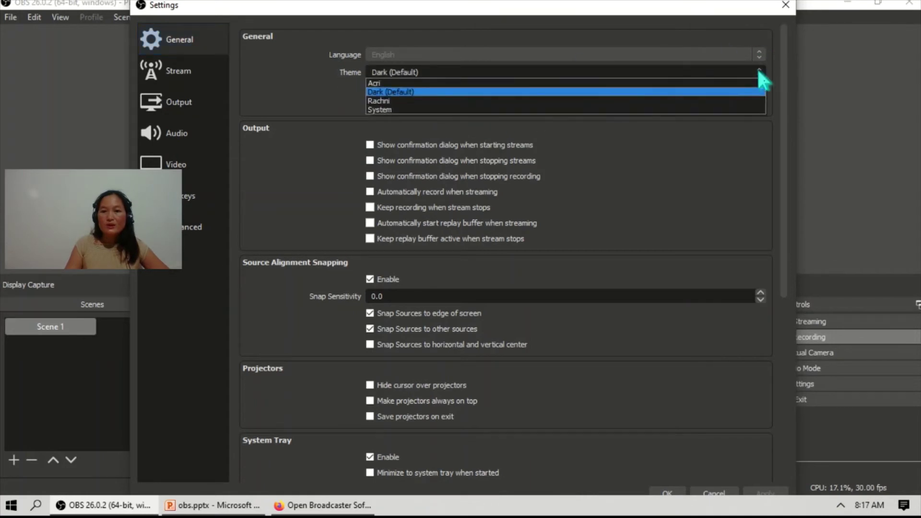
left_click(476, 101)
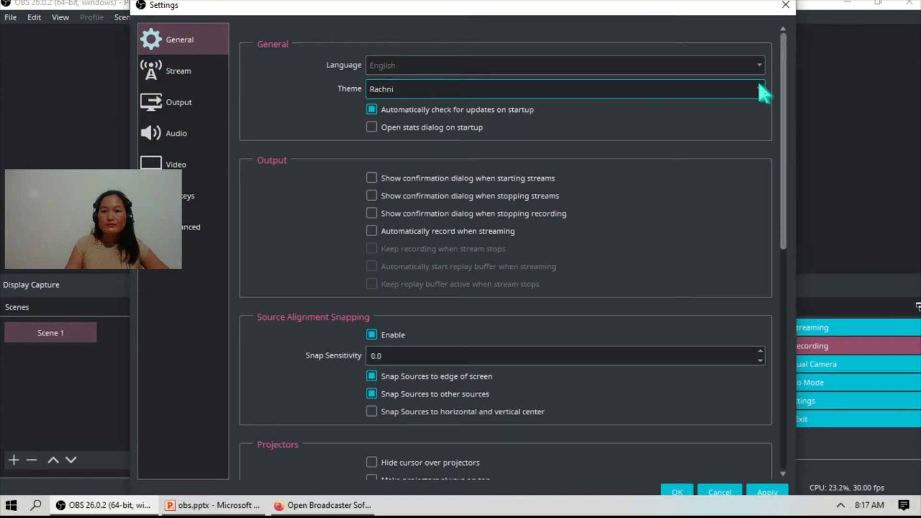
left_click(760, 89)
left_click(479, 124)
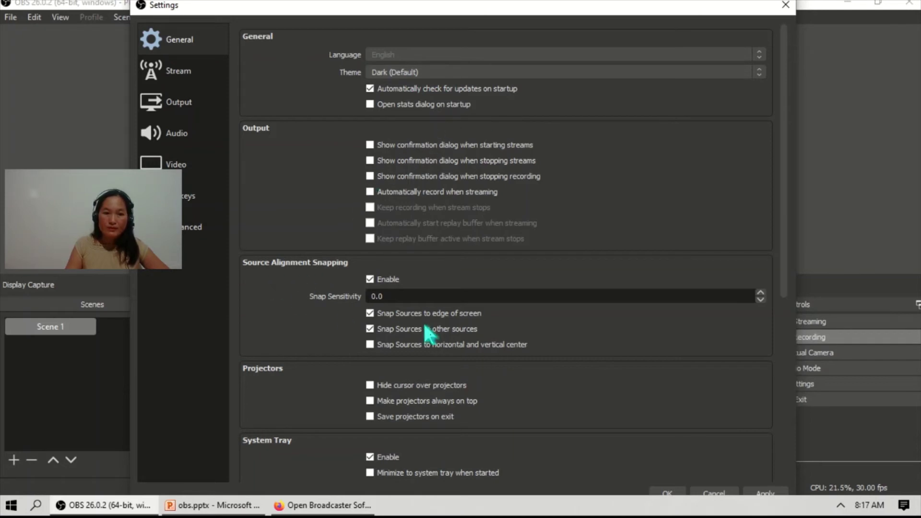
scroll(431, 333, "down", 6)
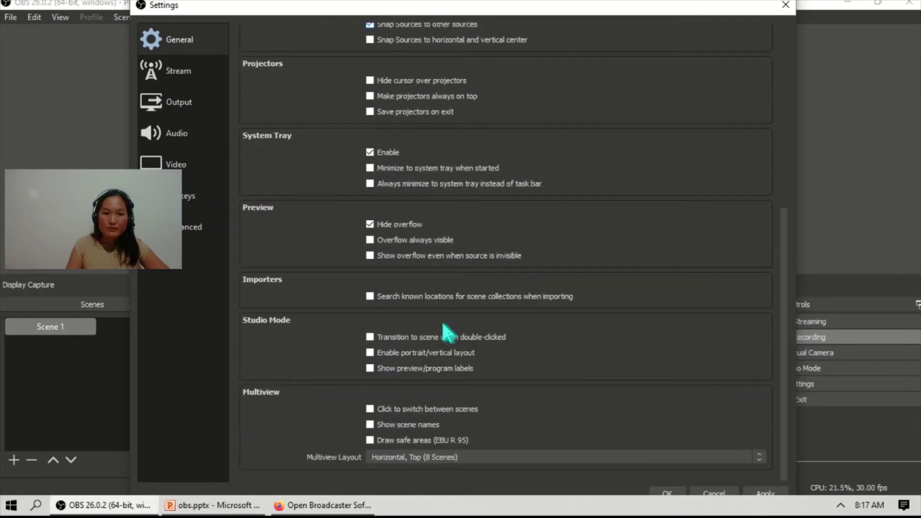
scroll(448, 330, "up", 6)
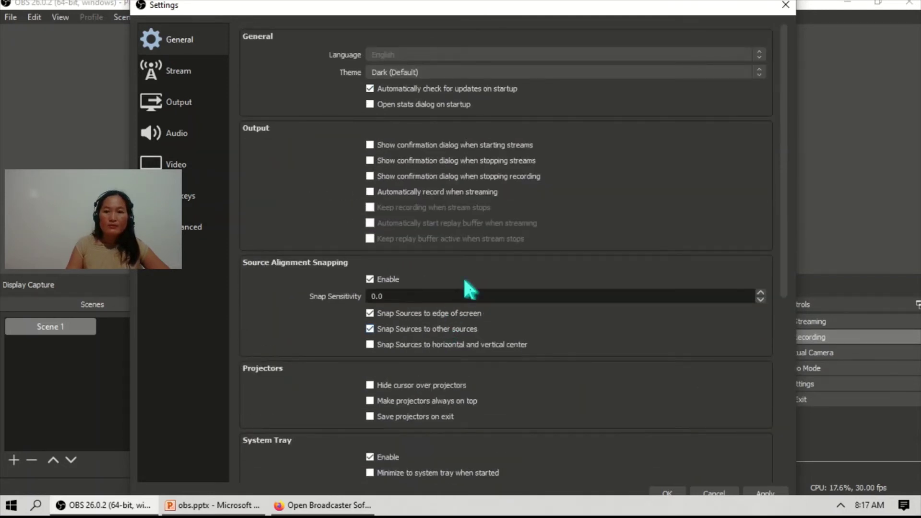
scroll(719, 411, "down", 5)
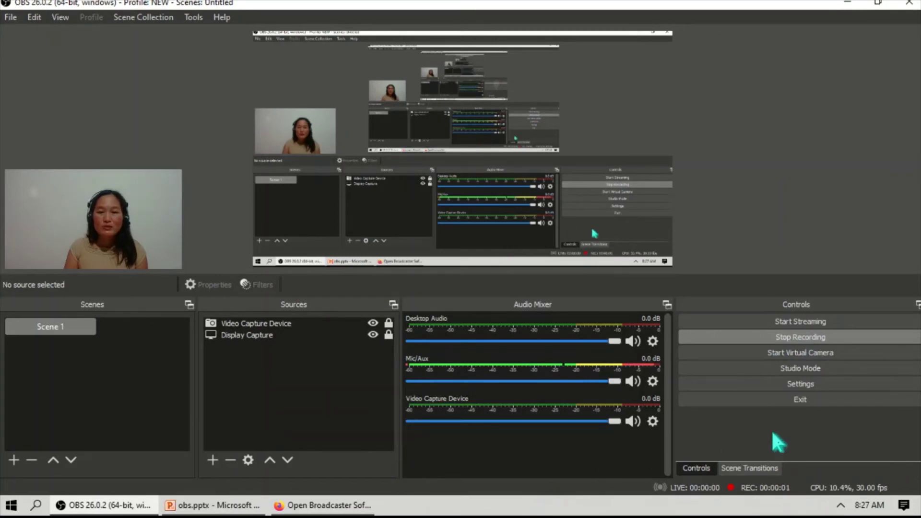
Show the Output settings page: flv recording format saved to C:/Users/User/Videos
left_click(798, 385)
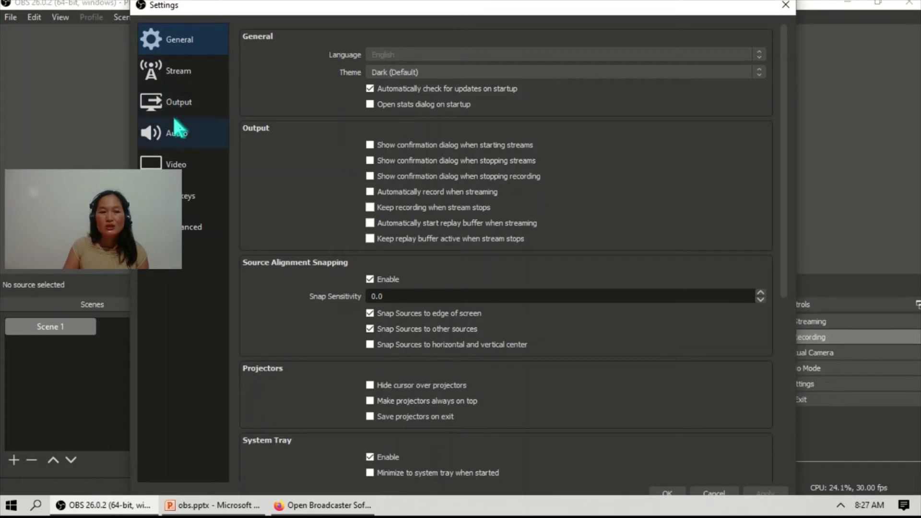
left_click(159, 109)
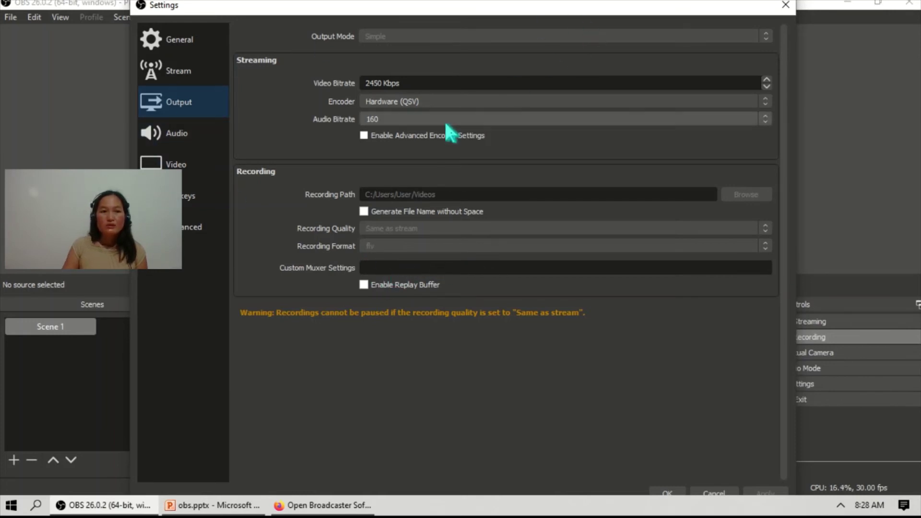
Close Settings and open the recordings folder from the File menu
left_click(785, 6)
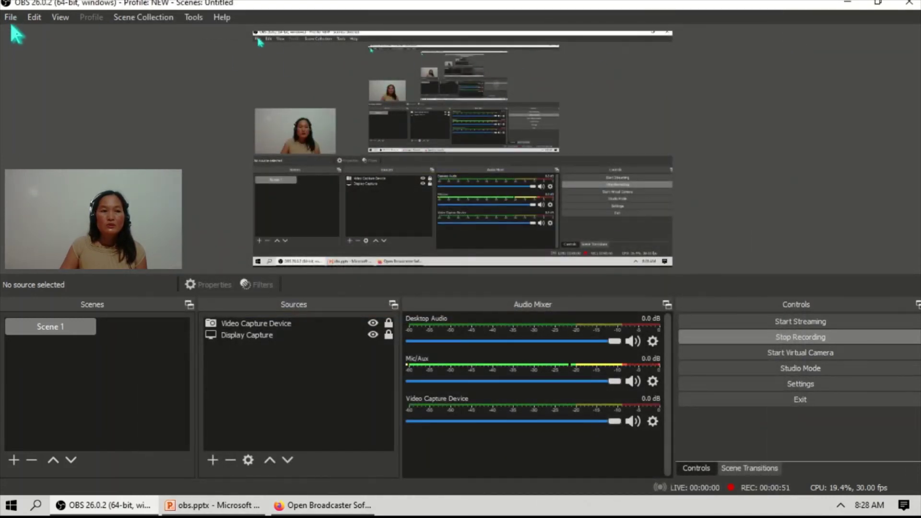
left_click(10, 18)
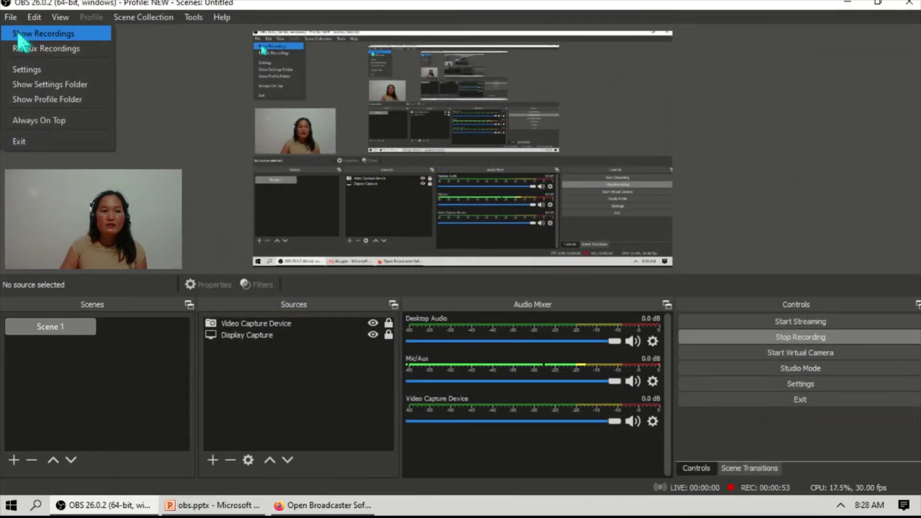
left_click(32, 35)
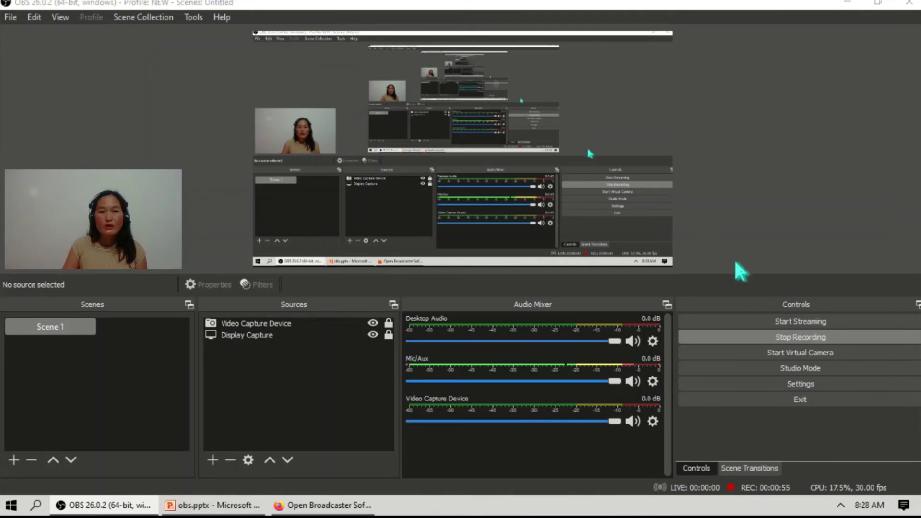
Browse the Videos folder's recordings, then close the Videos window
scroll(590, 405, "down", 10)
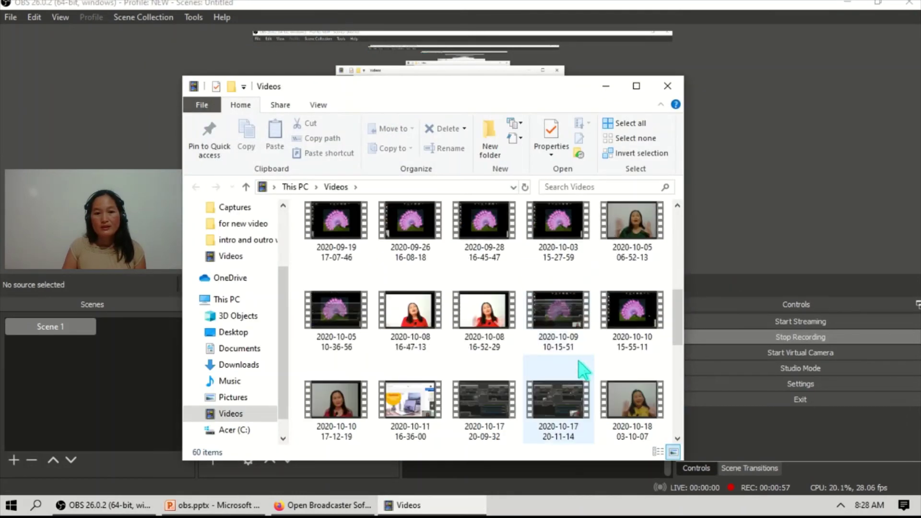
scroll(578, 386, "down", 1)
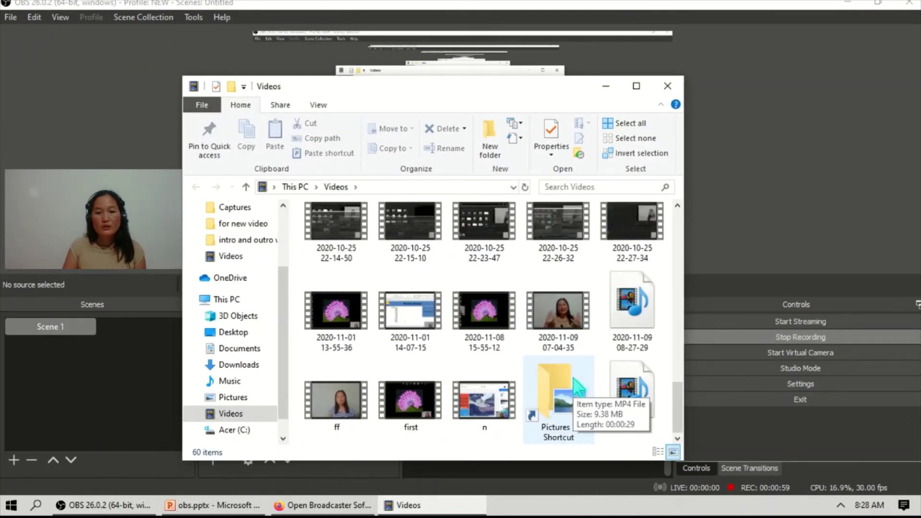
scroll(577, 379, "up", 4)
scroll(574, 365, "down", 4)
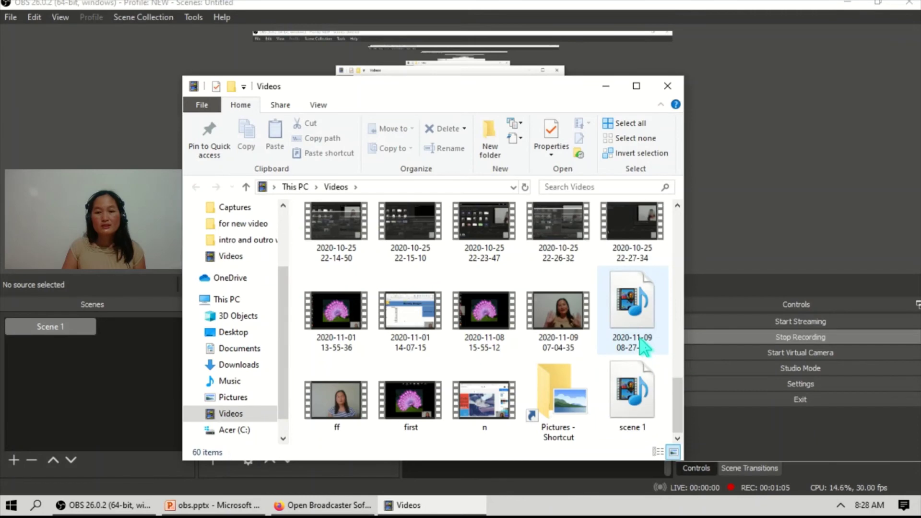
left_click(667, 86)
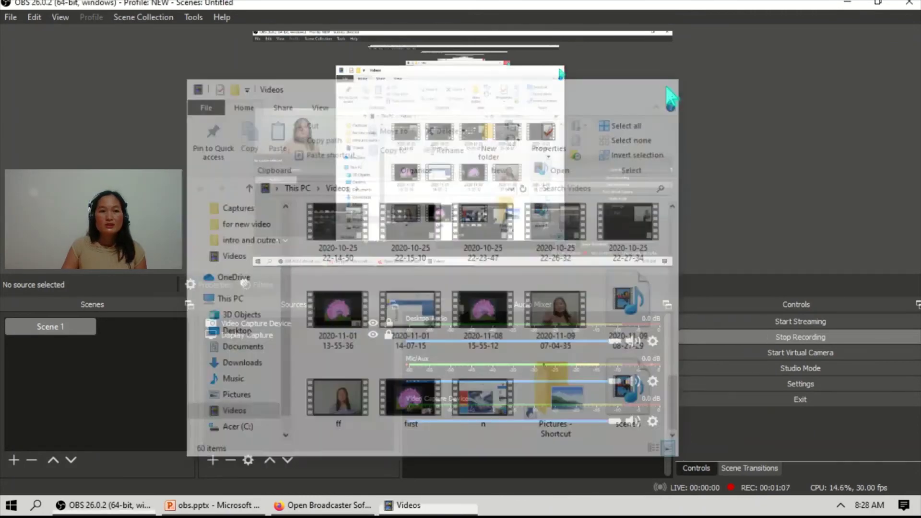
left_click(10, 17)
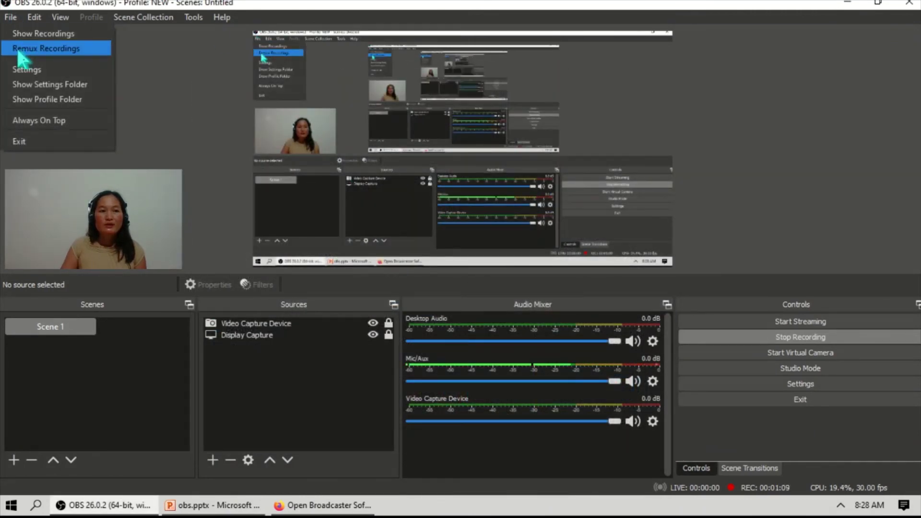
Remux 2nd.flv into 2nd.mp4, replacing the existing file, then close the Remux window
left_click(65, 48)
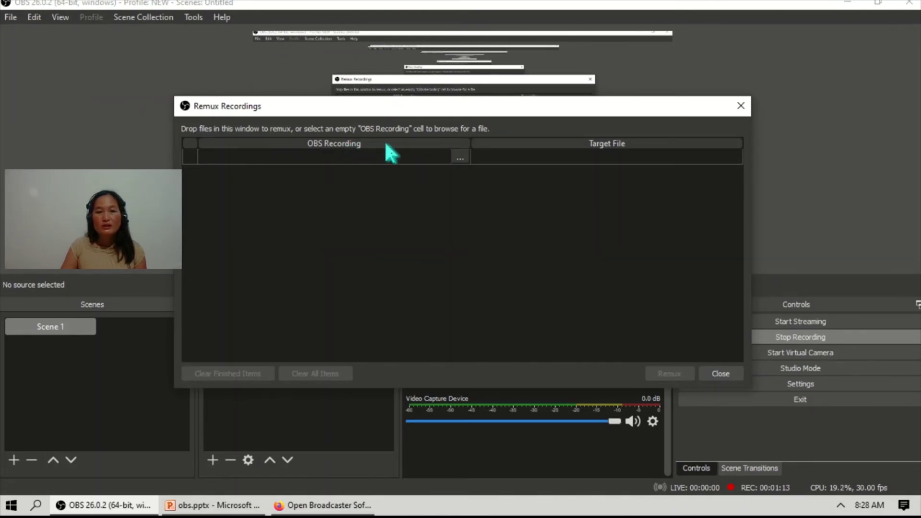
left_click(461, 156)
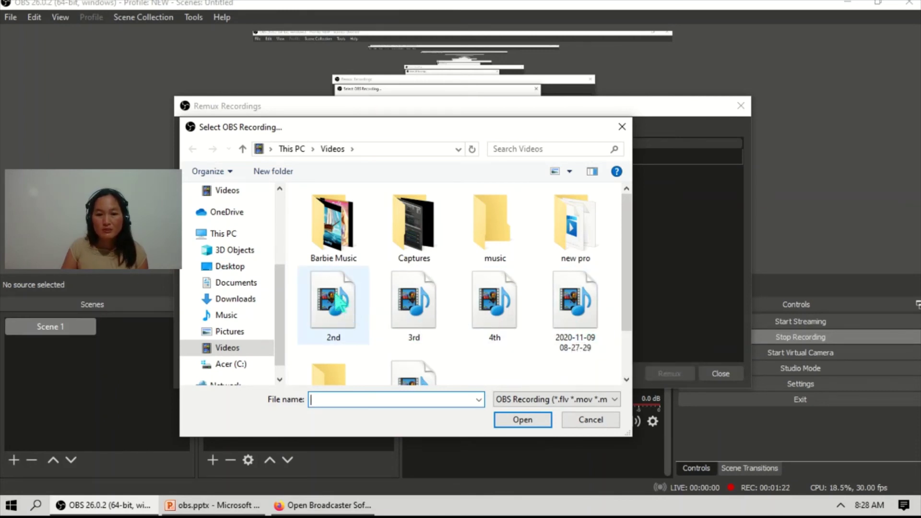
left_click(338, 317)
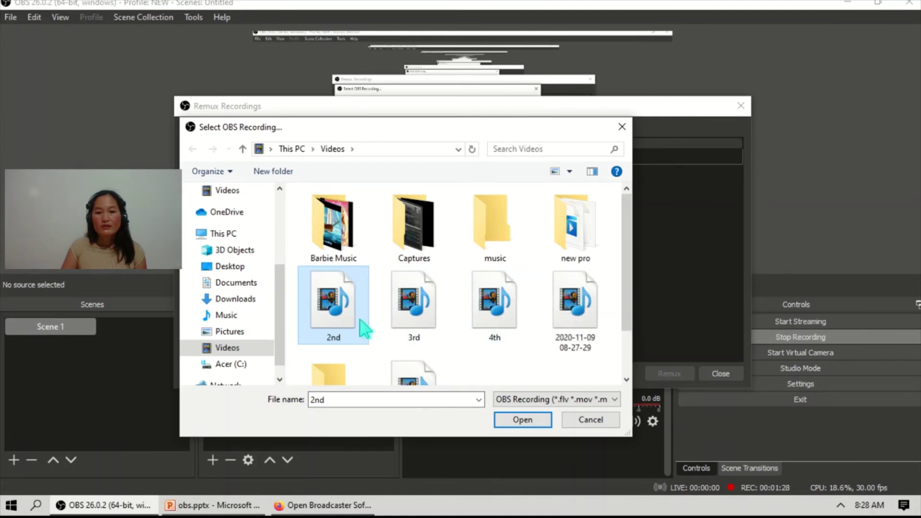
left_click(523, 419)
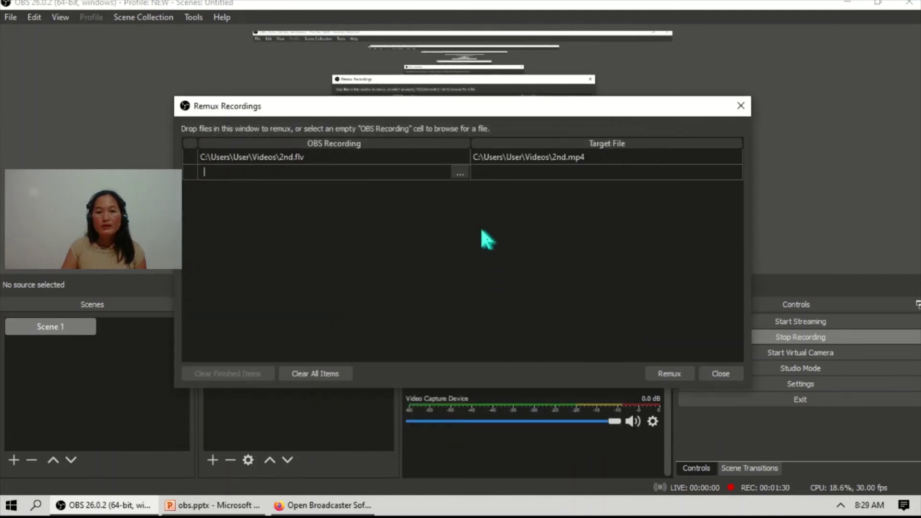
left_click(671, 373)
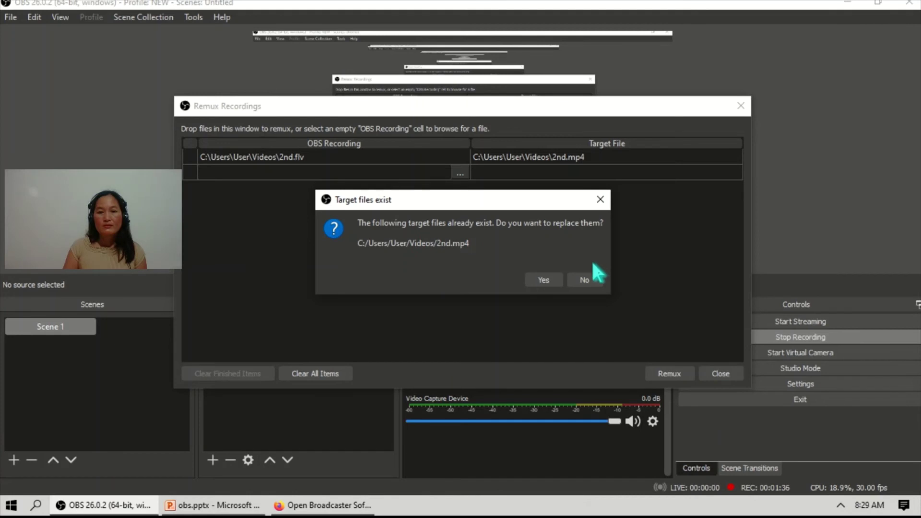
left_click(543, 280)
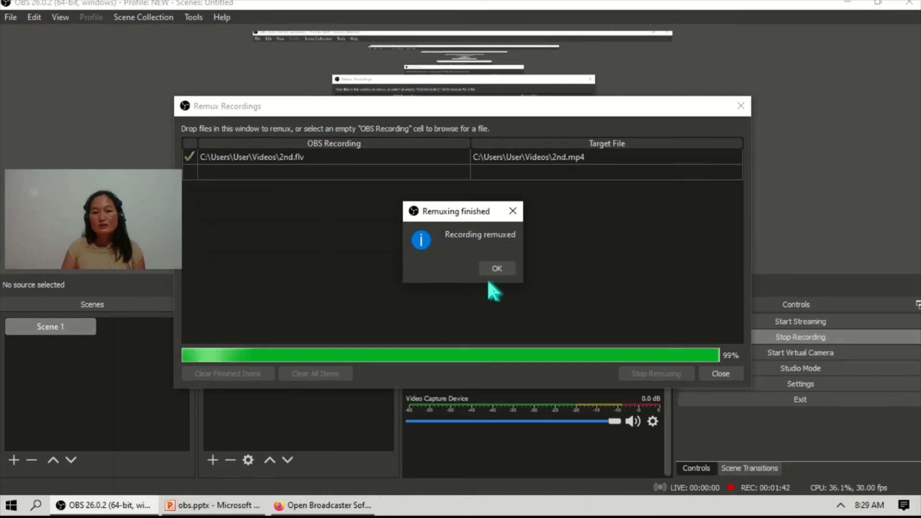
left_click(498, 270)
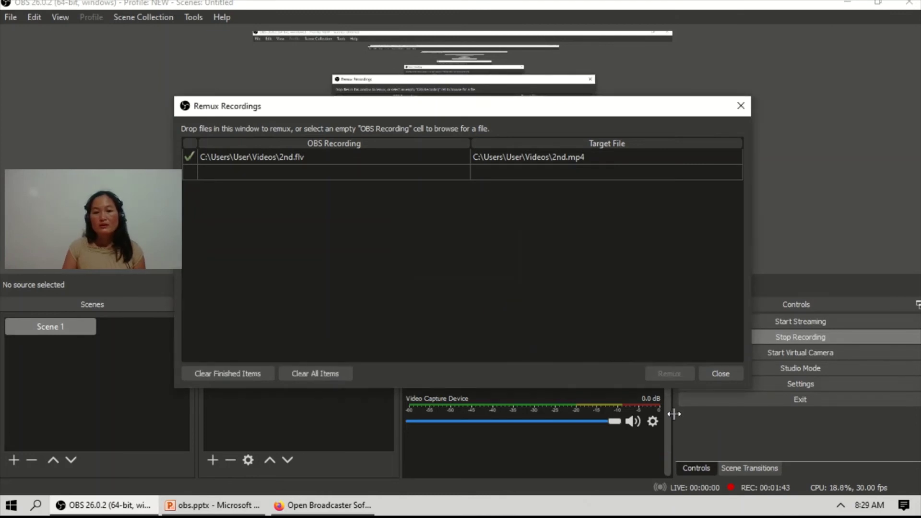
left_click(720, 374)
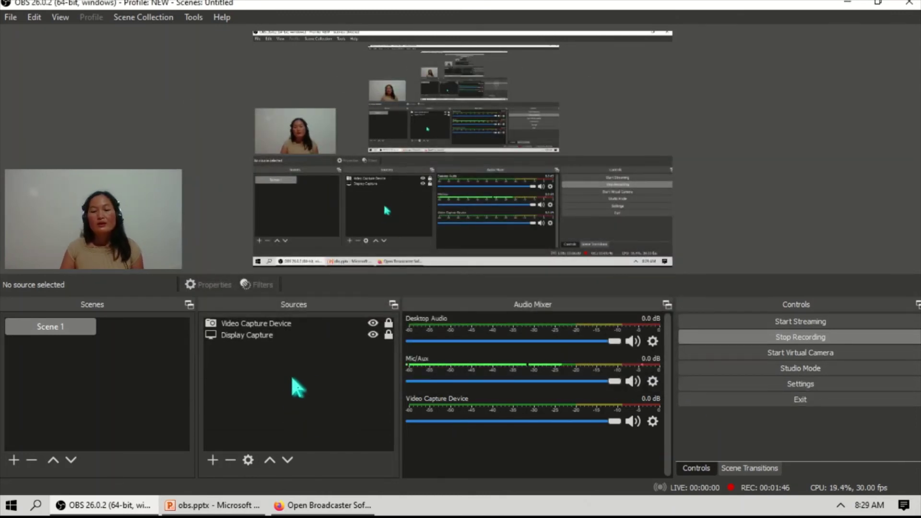
Open the Videos recordings folder via File > Show Recordings
left_click(11, 19)
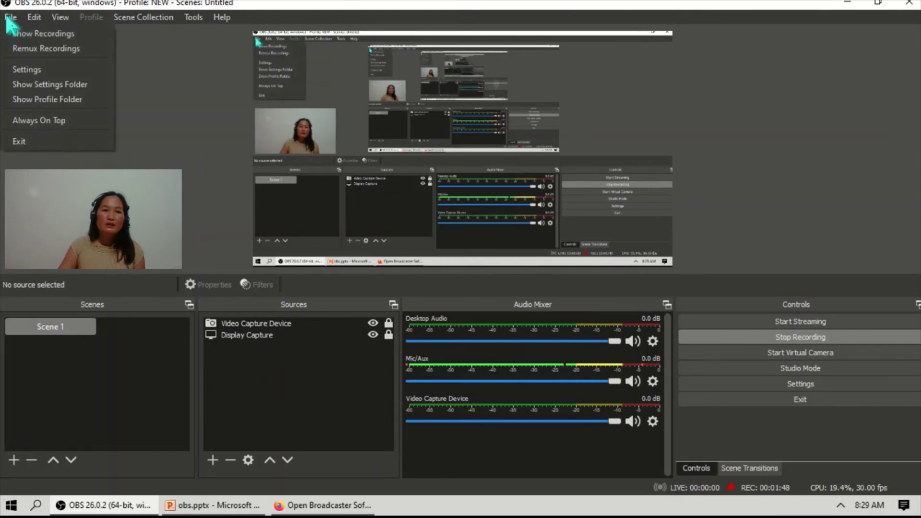
left_click(15, 34)
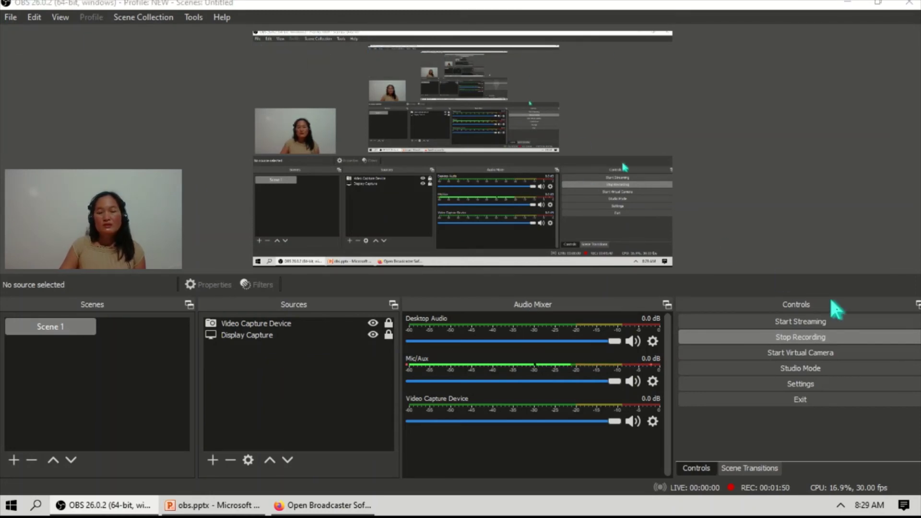
scroll(629, 330, "down", 10)
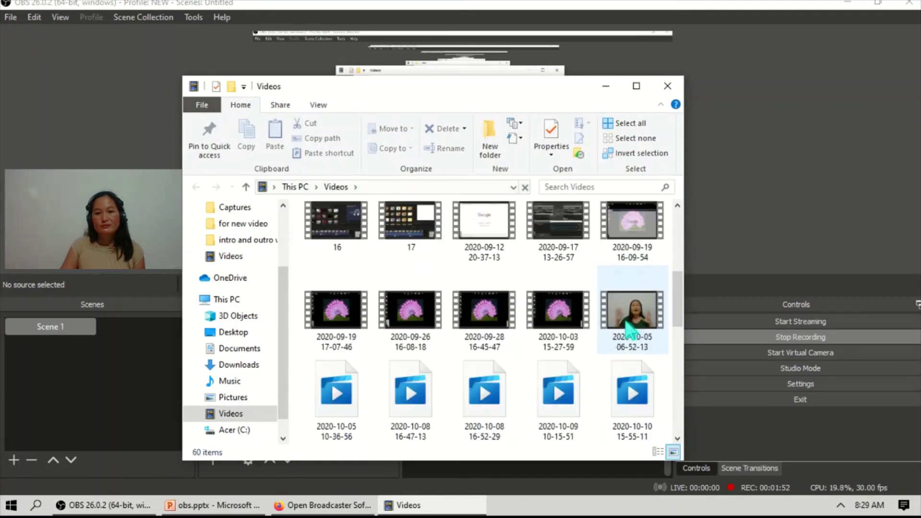
scroll(628, 330, "down", 5)
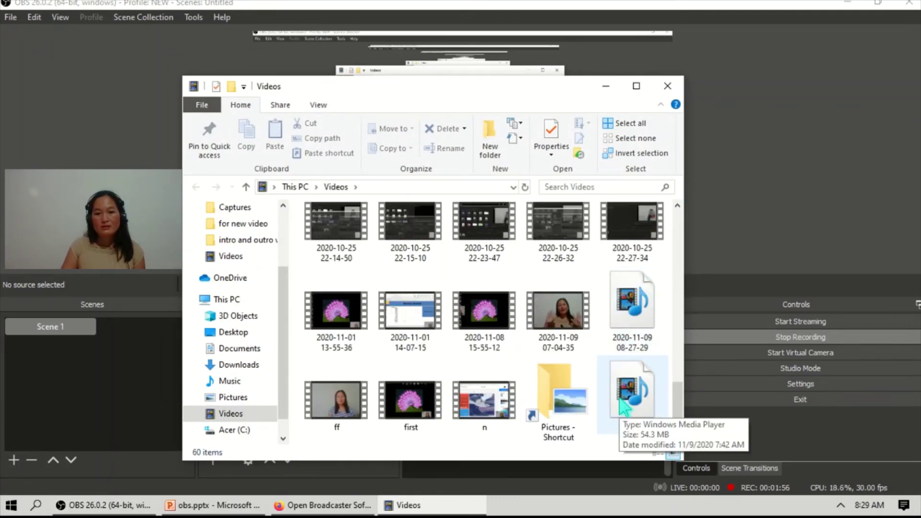
scroll(623, 407, "up", 15)
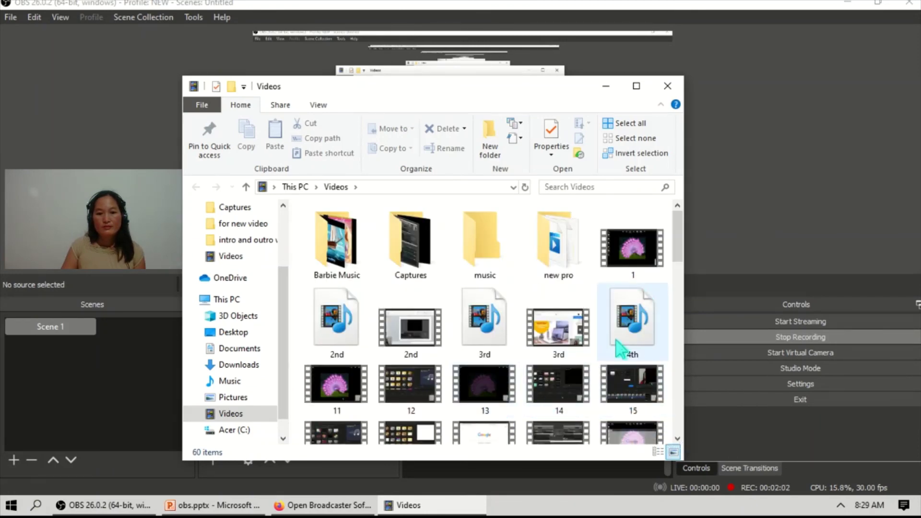
Find the remuxed 2nd video in the Videos folder and open it for playback
left_click_drag(682, 249, 654, 450)
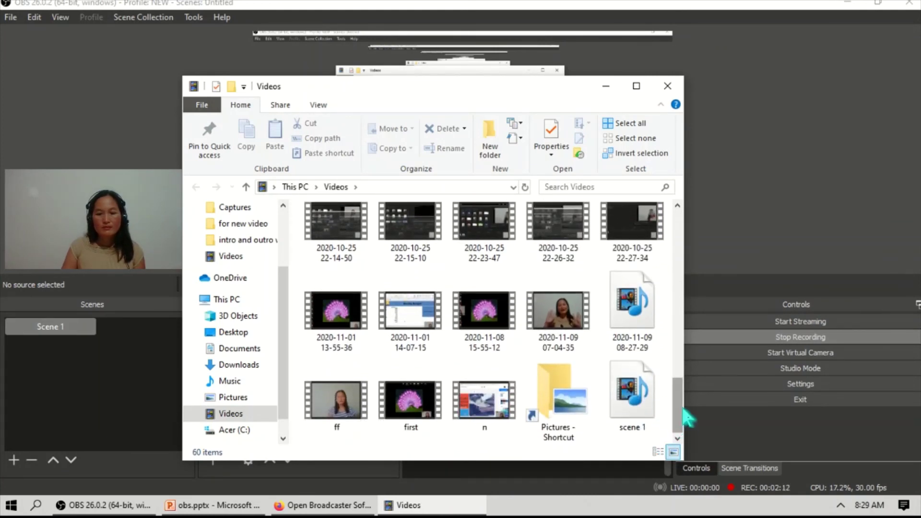
left_click_drag(681, 408, 691, 231)
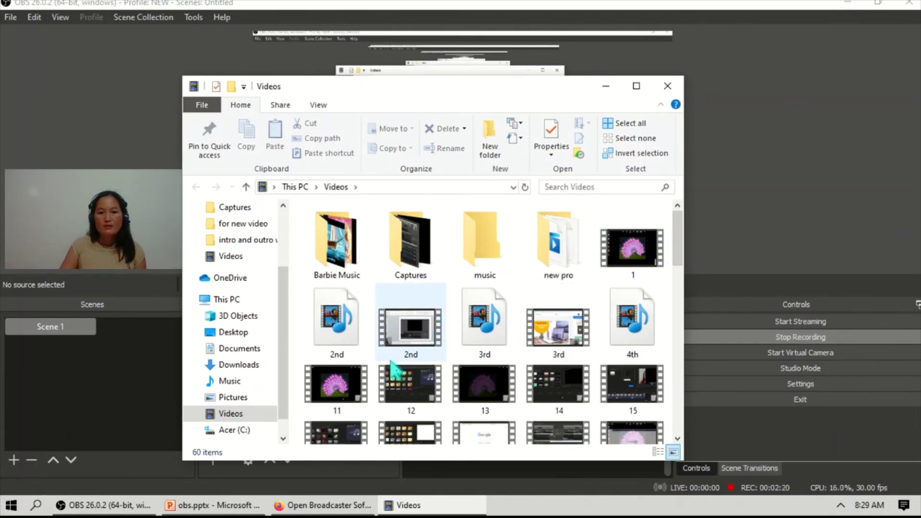
left_click(407, 348)
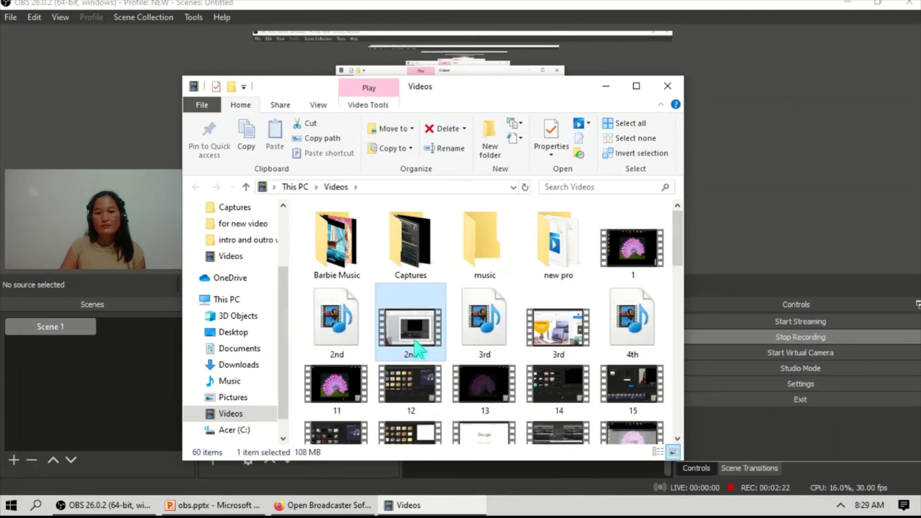
double_click(411, 404)
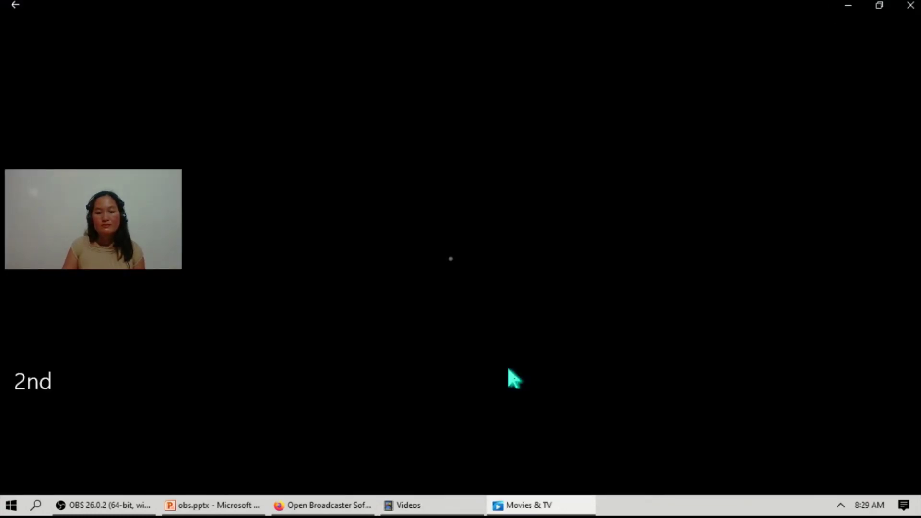
Play the 2nd video full screen, pause it at 0:00:10, and exit full screen
double_click(506, 366)
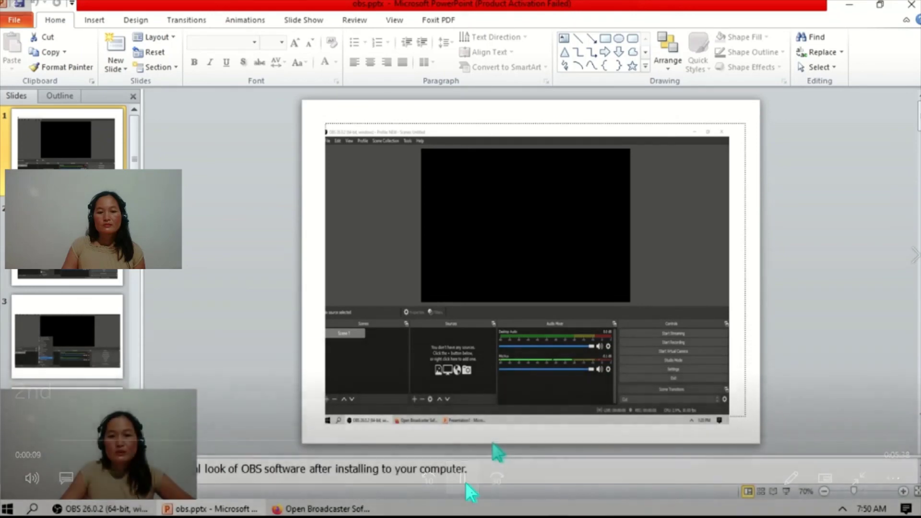
left_click(465, 479)
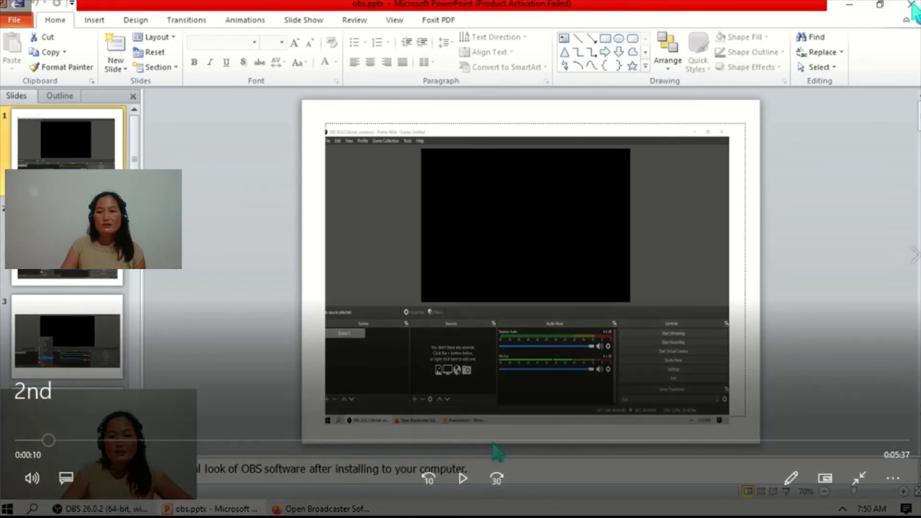
key("Escape")
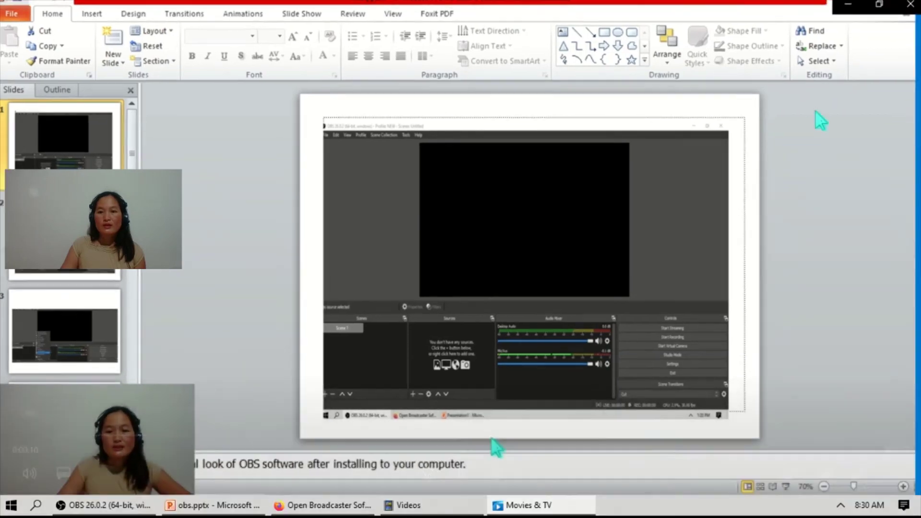
Close Movies & TV and select the original and remuxed 2nd files in Videos
left_click(909, 6)
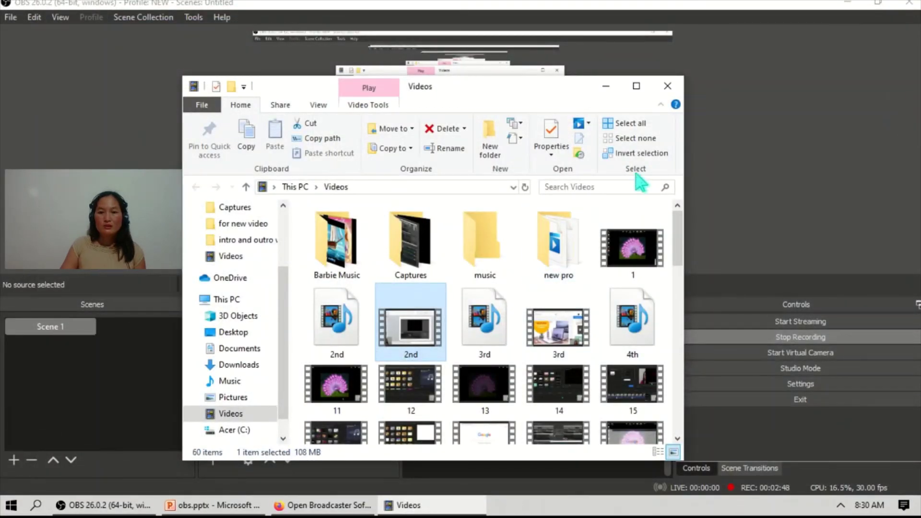
left_click(332, 344)
left_click(415, 334)
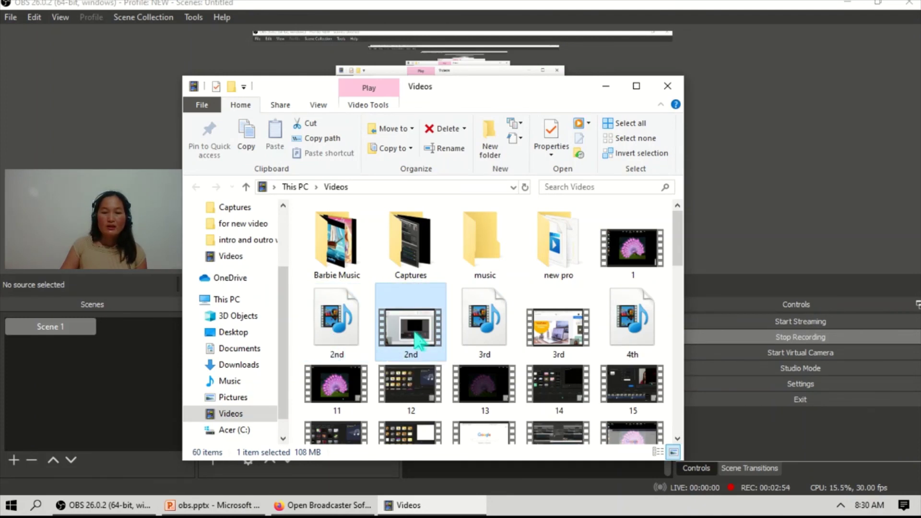